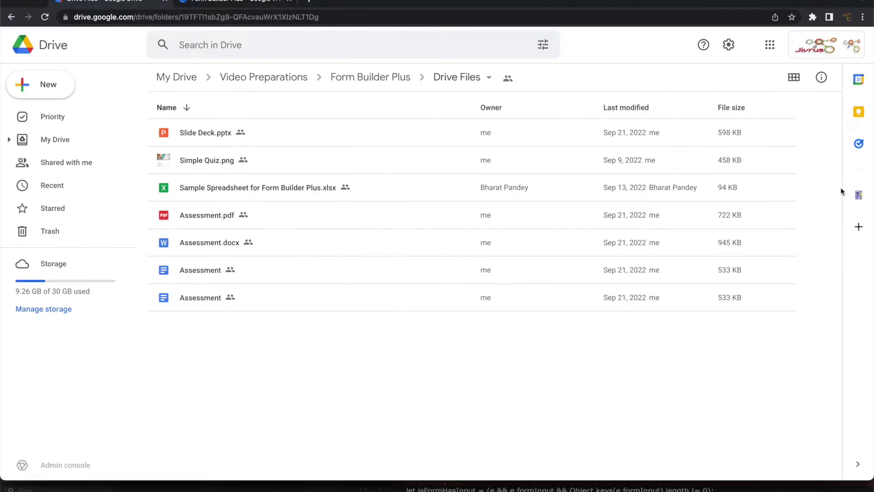
Step: In Form Builder Plus, settle on Assessment.pdf after trying other files, and preview its 4-page quiz
left_click(858, 196)
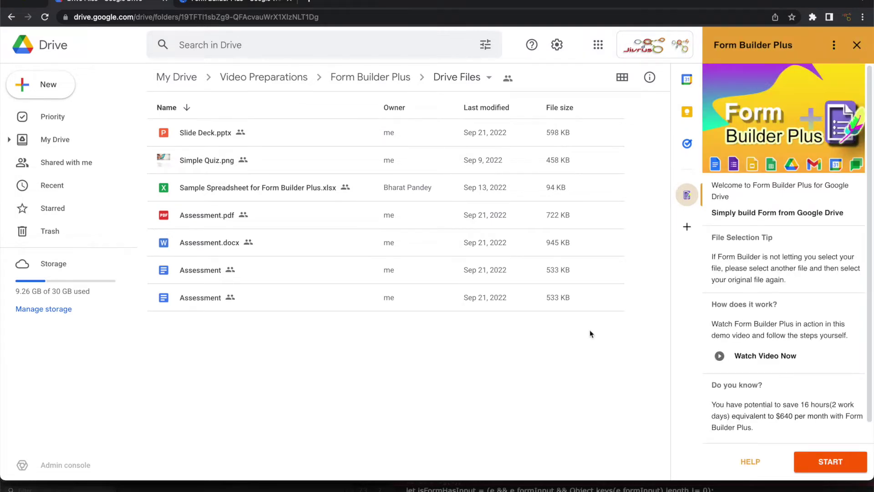
left_click(205, 219)
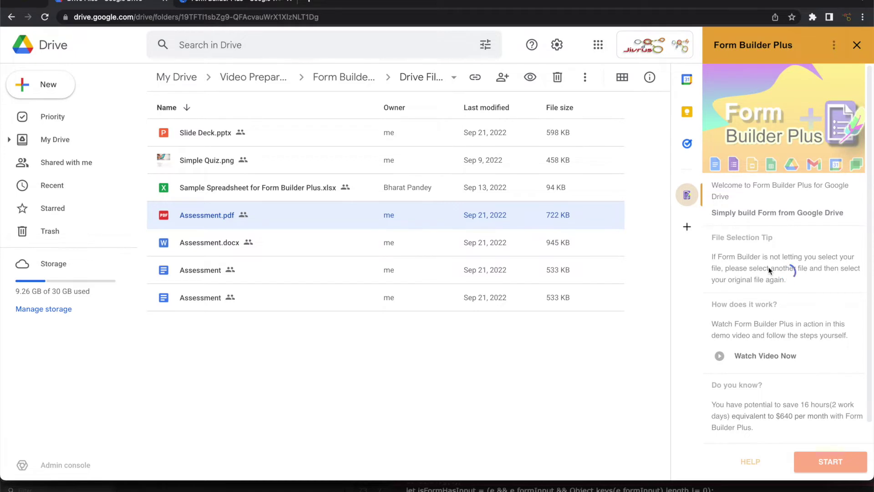
left_click(244, 160)
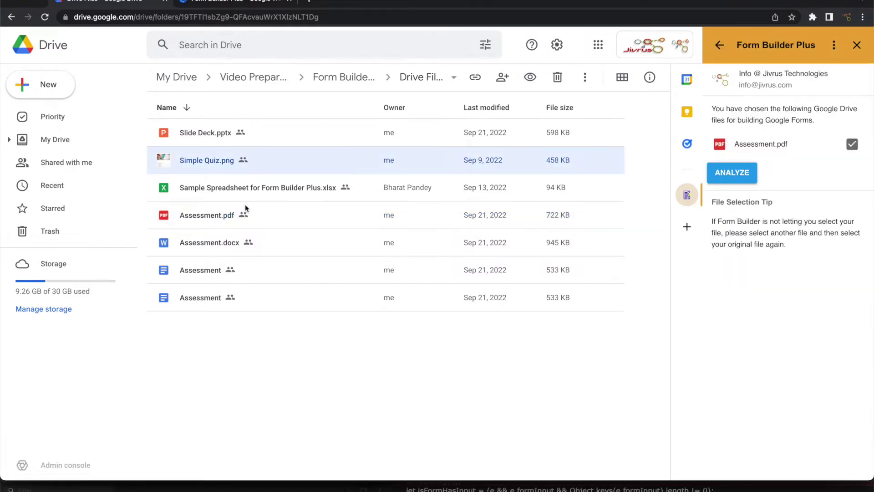
left_click(313, 192)
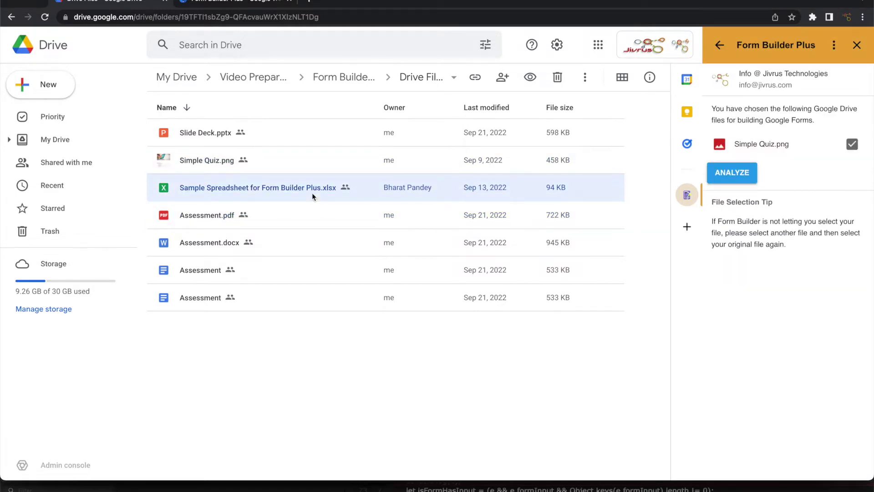
left_click(205, 245)
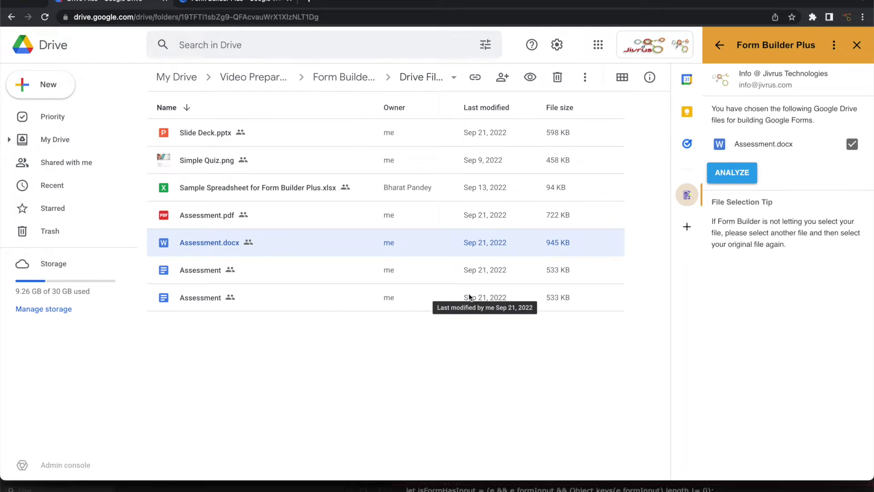
left_click(215, 218)
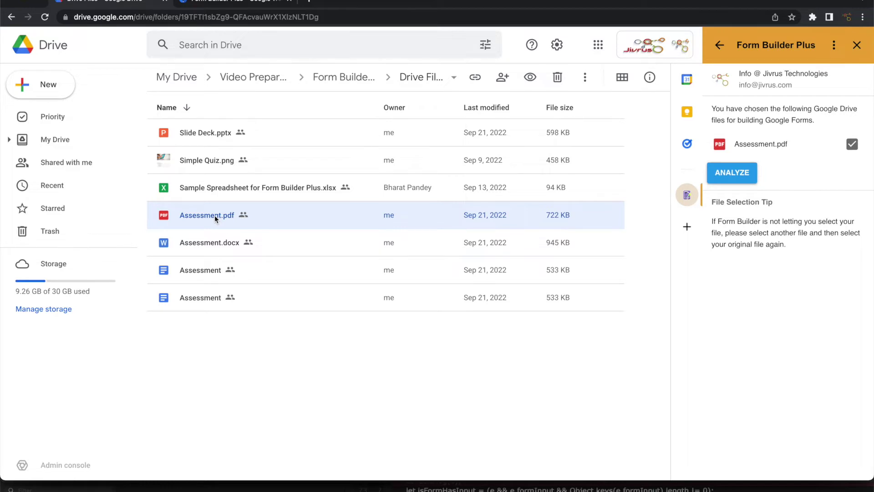
double_click(215, 215)
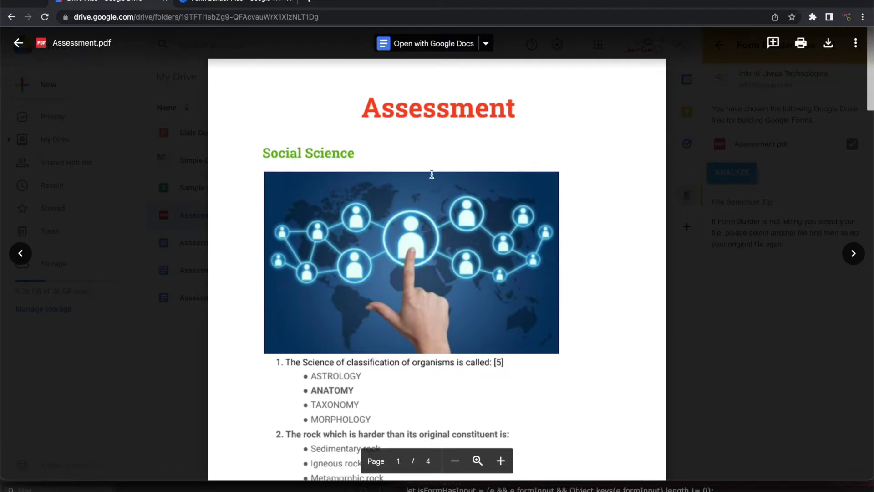
scroll(454, 300, "down", 1)
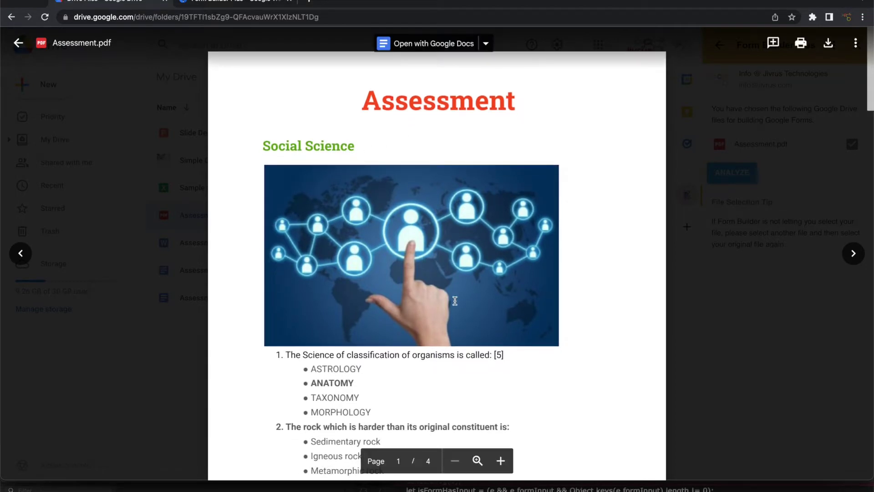
scroll(343, 342, "down", 3)
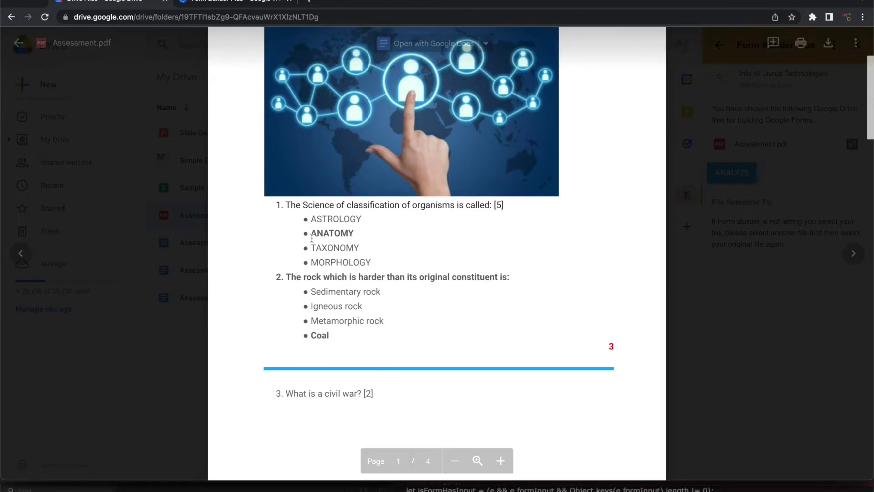
scroll(400, 343, "down", 8)
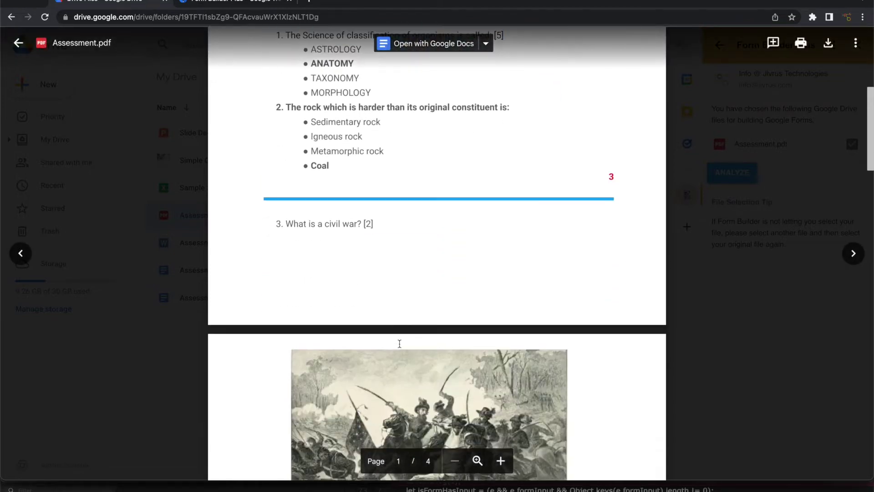
scroll(400, 343, "down", 6)
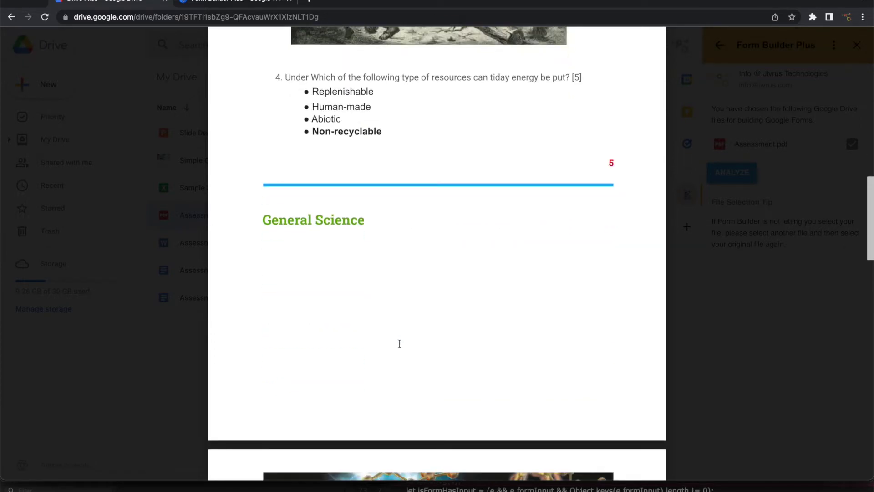
left_click(784, 181)
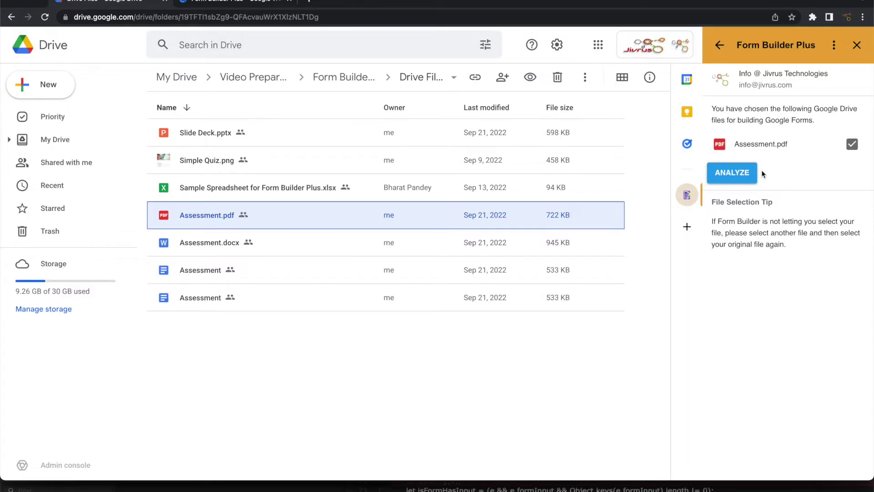
Step: Analyse Assessment.pdf through its converted Google Doc into 20 questions and preview the form
left_click(744, 172)
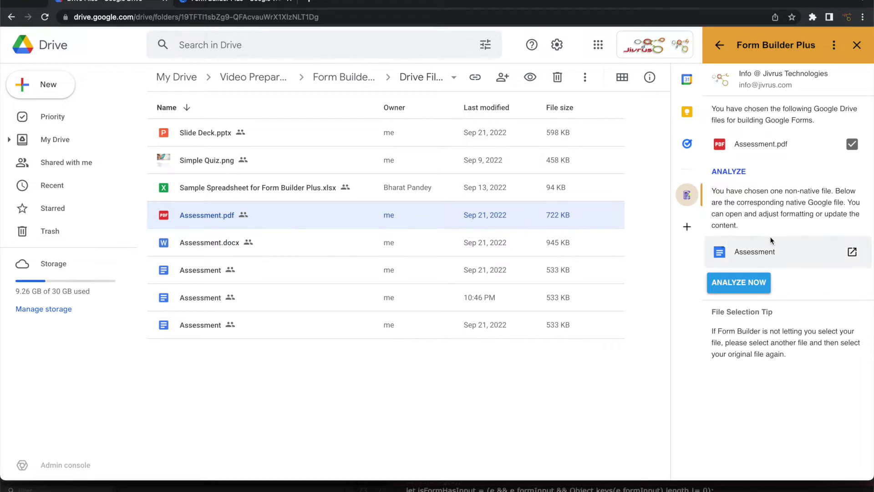
left_click(852, 252)
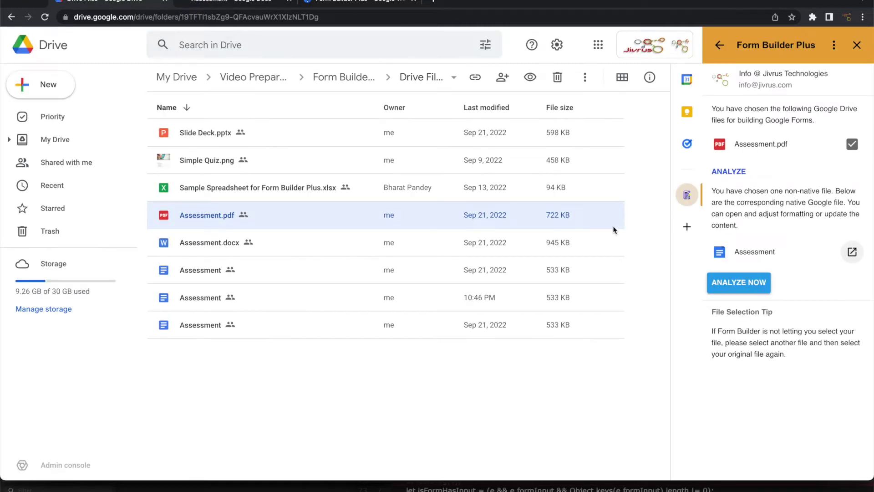
left_click(743, 283)
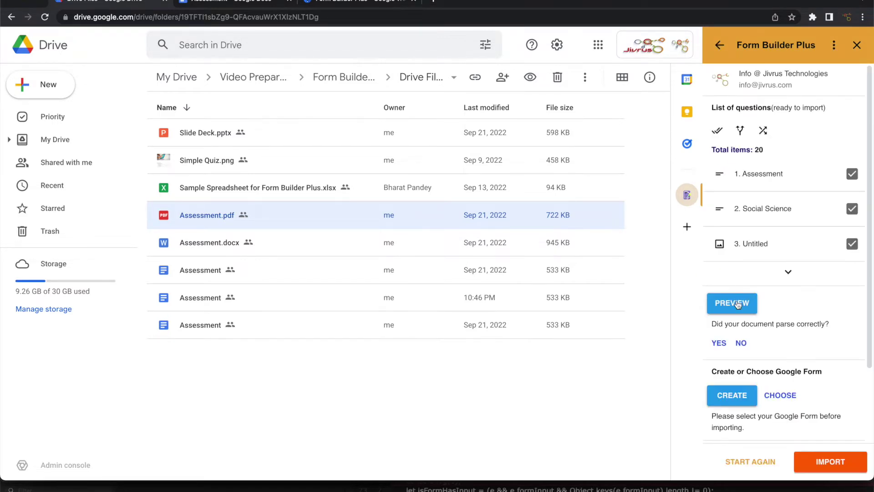
left_click(738, 304)
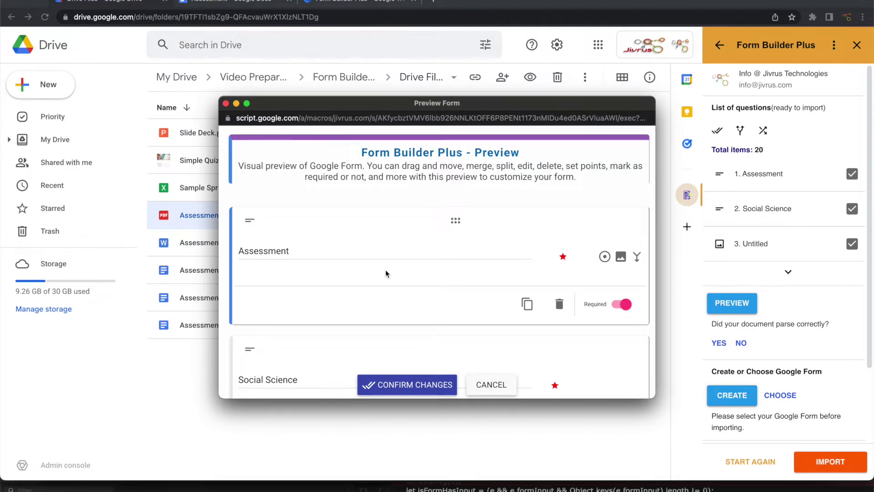
Step: Make the Assessment item a title in the form preview
scroll(295, 306, "down", 2)
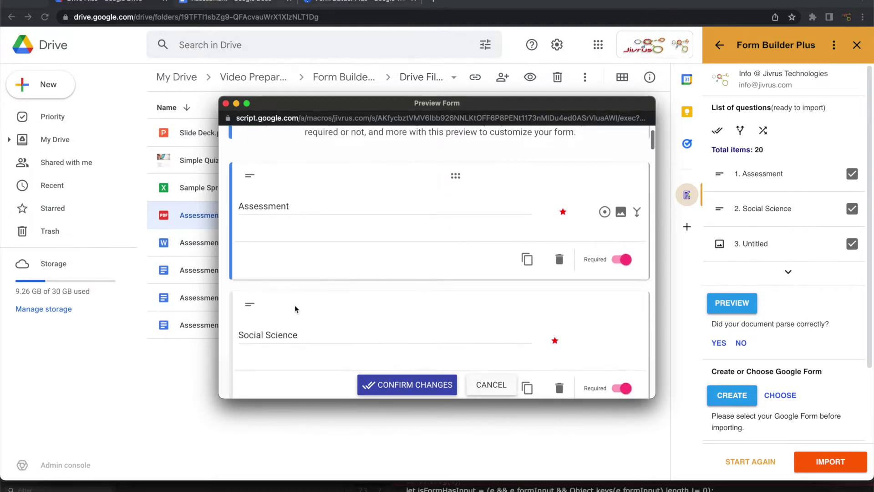
left_click(250, 178)
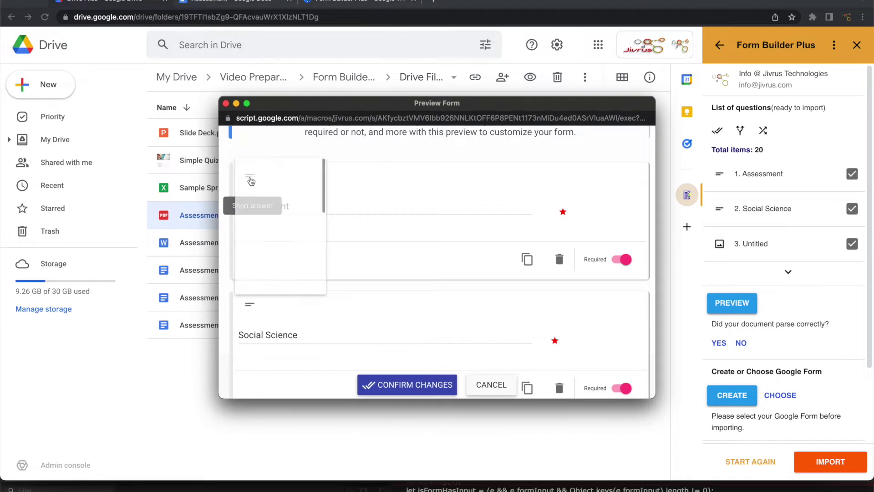
left_click(268, 176)
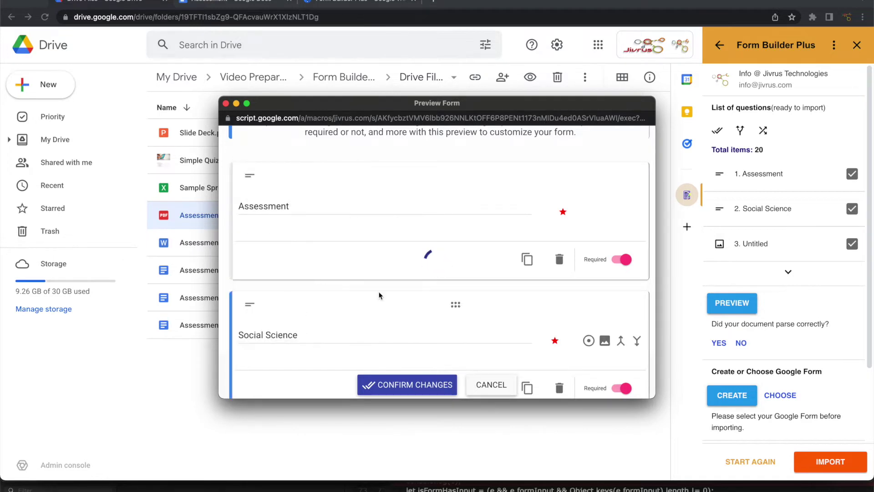
Step: Change the Social Science item from Short answer to a Section
scroll(380, 295, "down", 4)
left_click(250, 156)
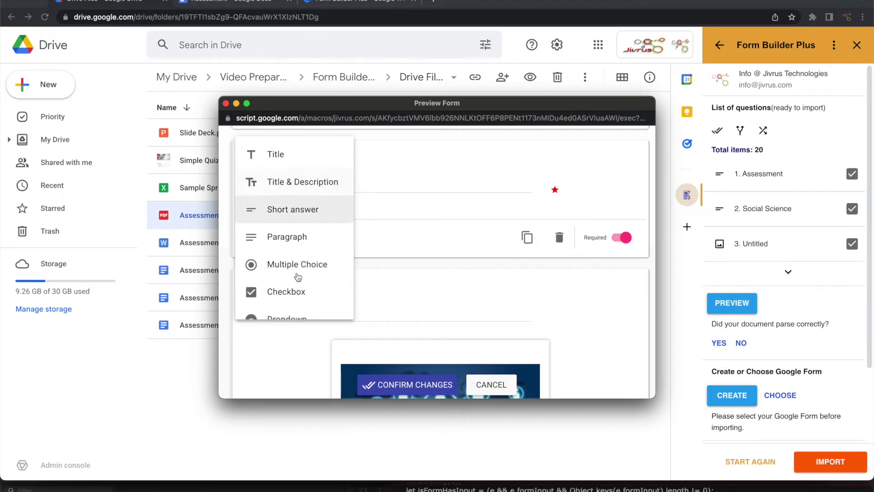
scroll(298, 277, "down", 3)
scroll(298, 274, "up", 3)
scroll(282, 227, "down", 5)
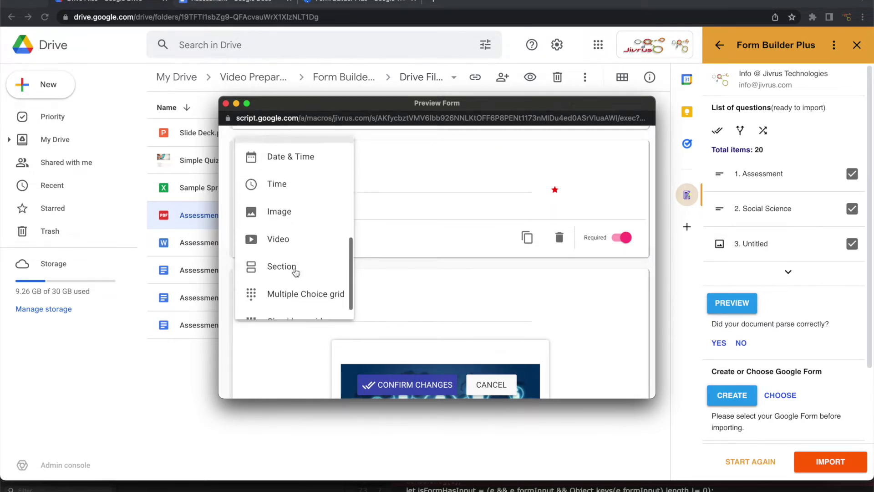
left_click(281, 246)
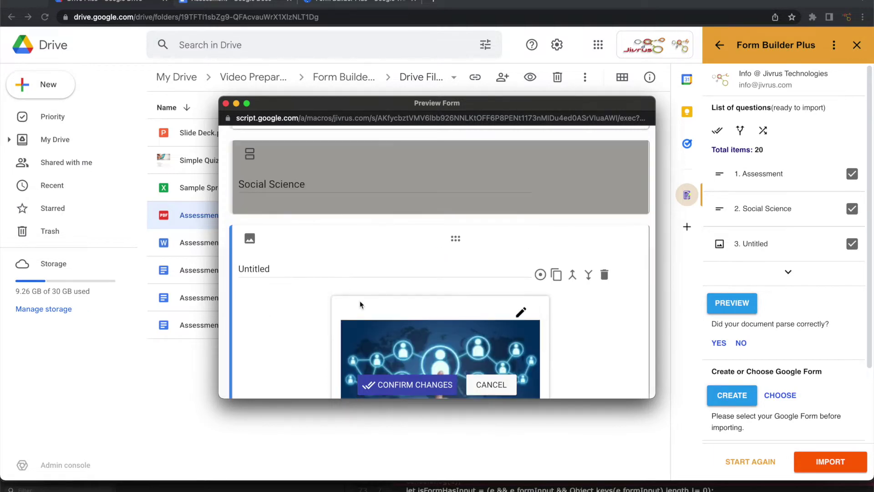
Step: Delete the stray item labelled 3 from the preview
scroll(360, 301, "down", 3)
scroll(360, 304, "down", 4)
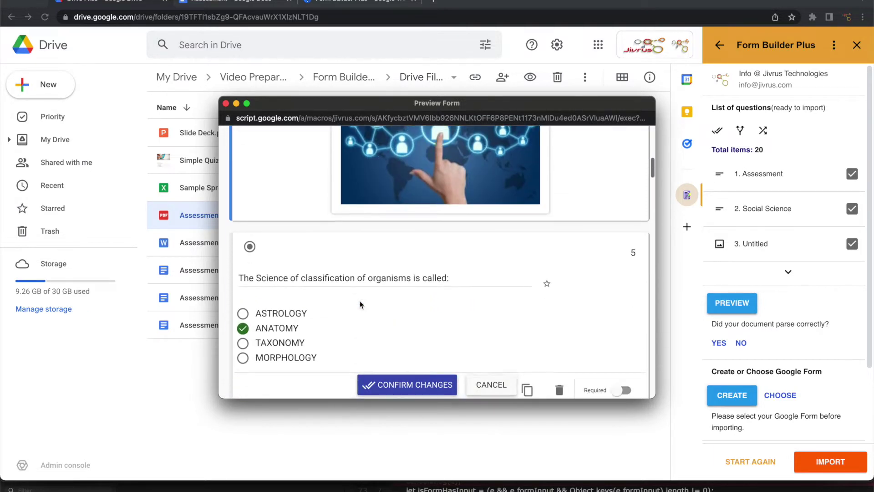
scroll(361, 305, "down", 5)
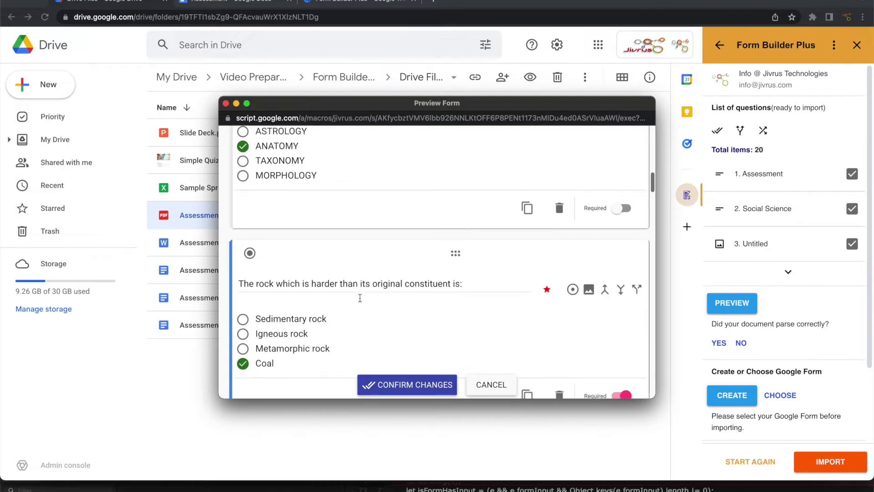
scroll(360, 297, "down", 5)
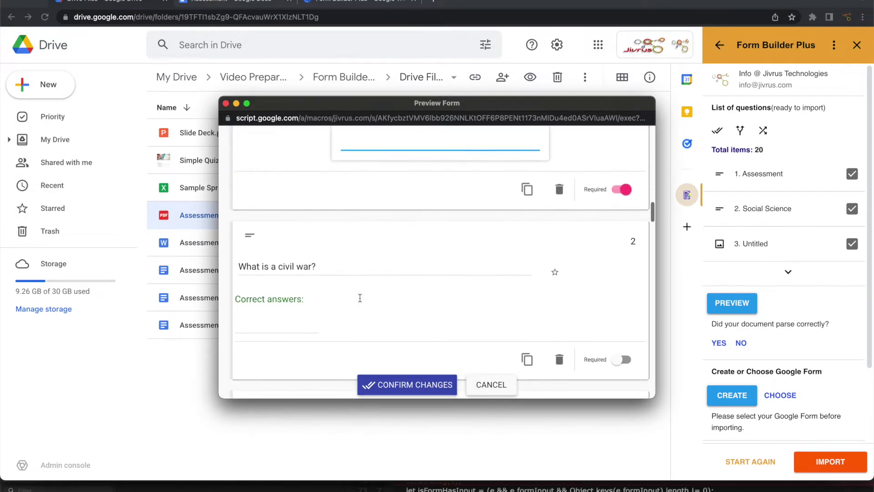
scroll(359, 297, "up", 4)
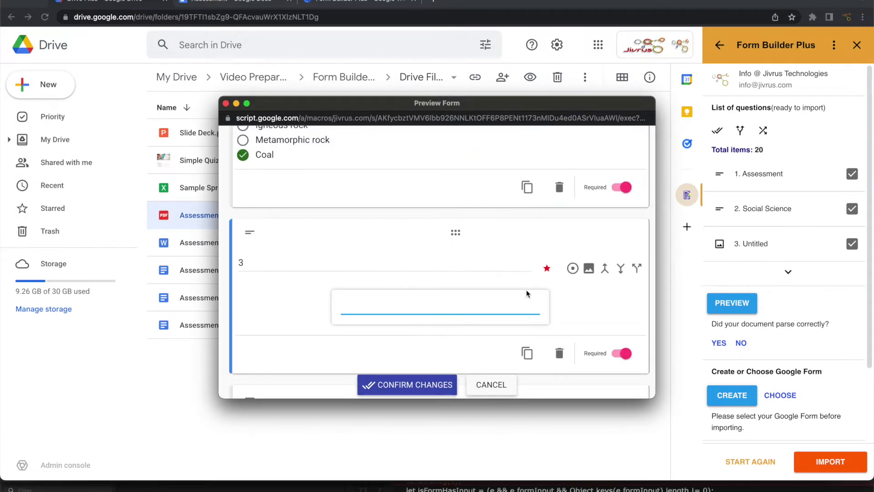
left_click(560, 353)
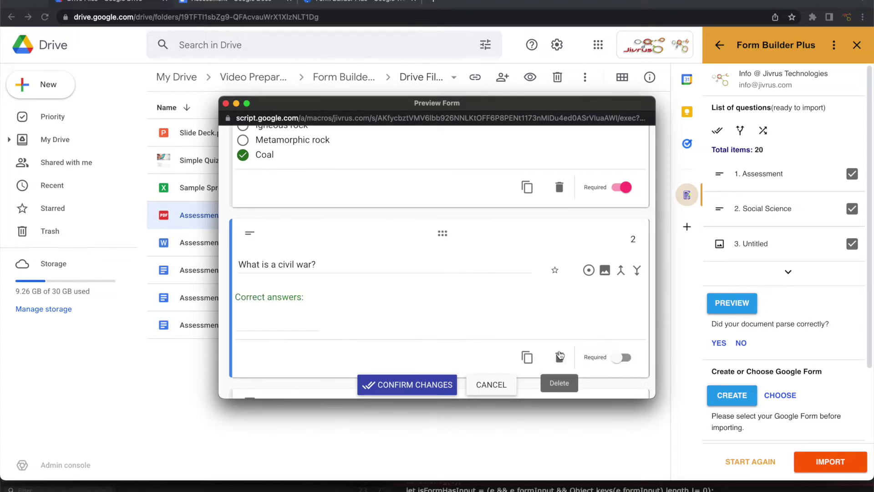
Step: Merge the Untitled image into the Maxwell question
scroll(414, 302, "down", 10)
scroll(414, 302, "down", 10)
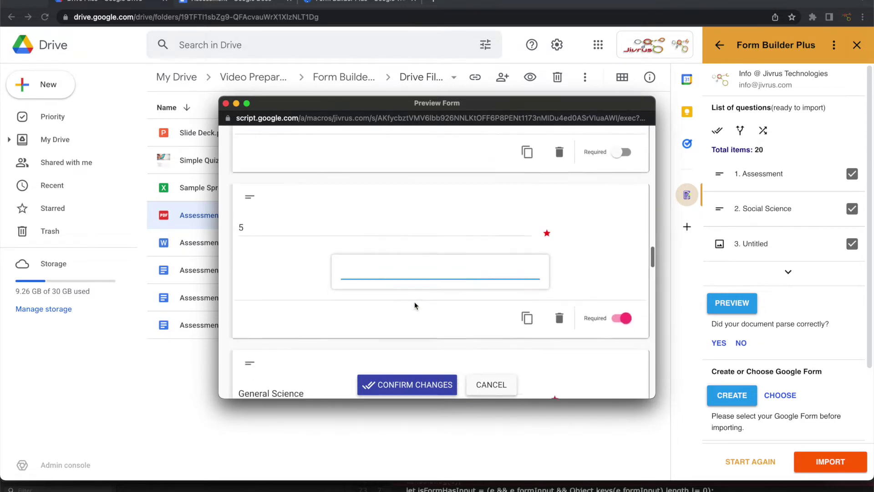
scroll(390, 299, "down", 4)
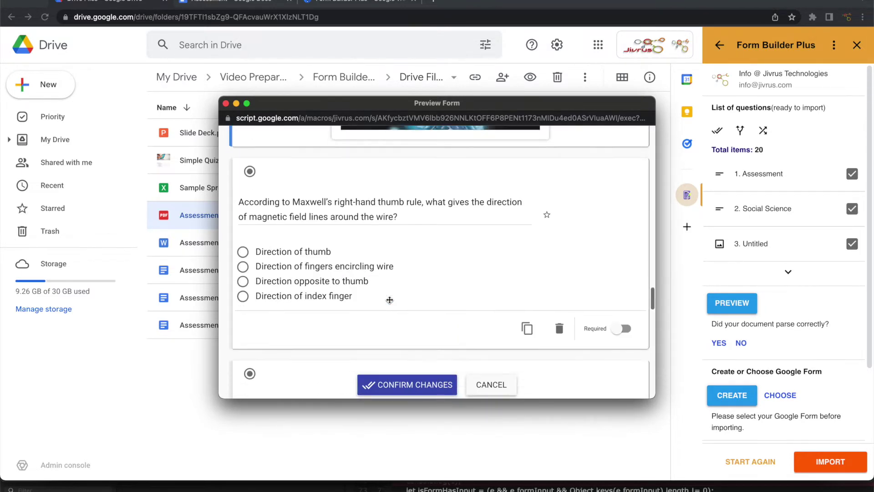
scroll(389, 300, "up", 2)
scroll(389, 300, "up", 3)
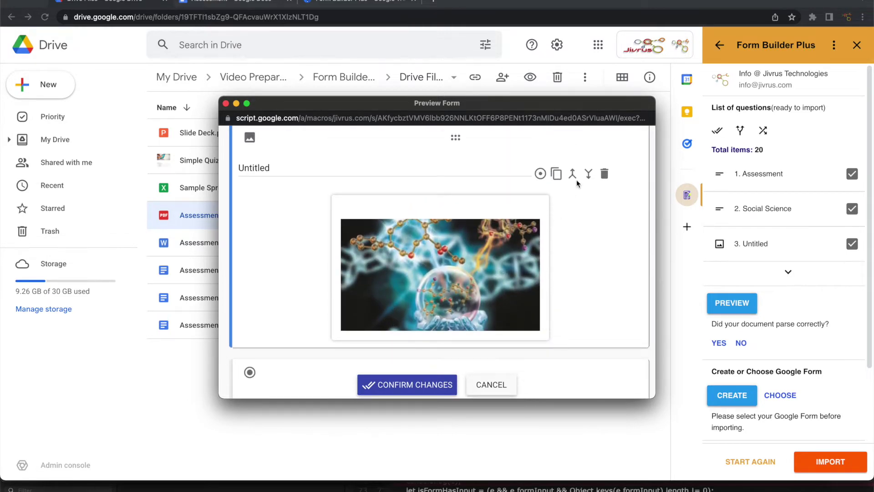
left_click(587, 176)
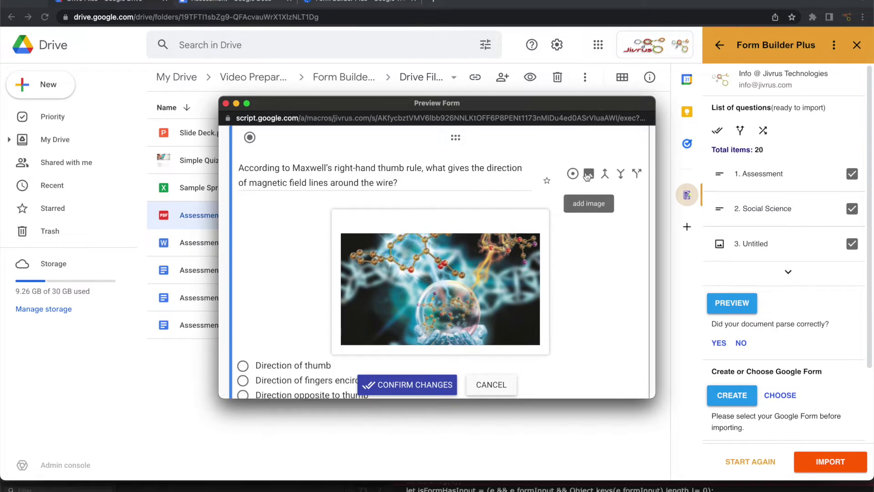
Step: Delete the Untitled image card and the "7" short-answer card, then confirm the changes
scroll(536, 271, "down", 5)
scroll(536, 270, "down", 10)
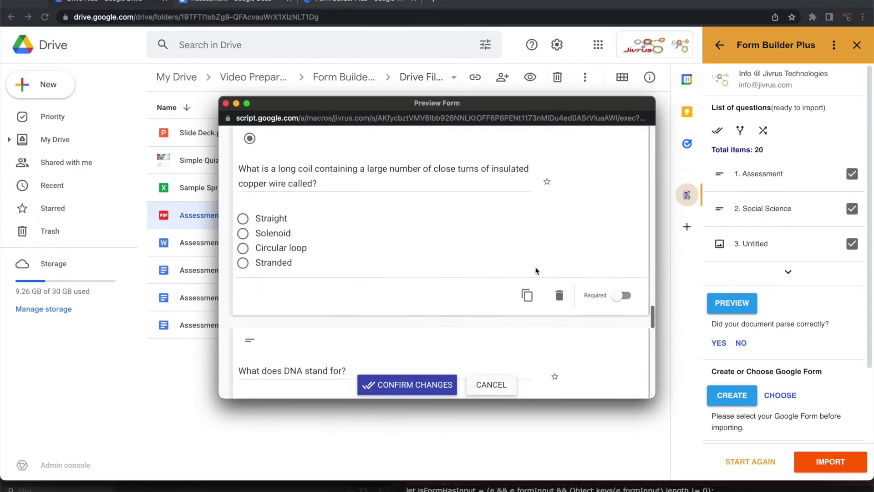
left_click(557, 235)
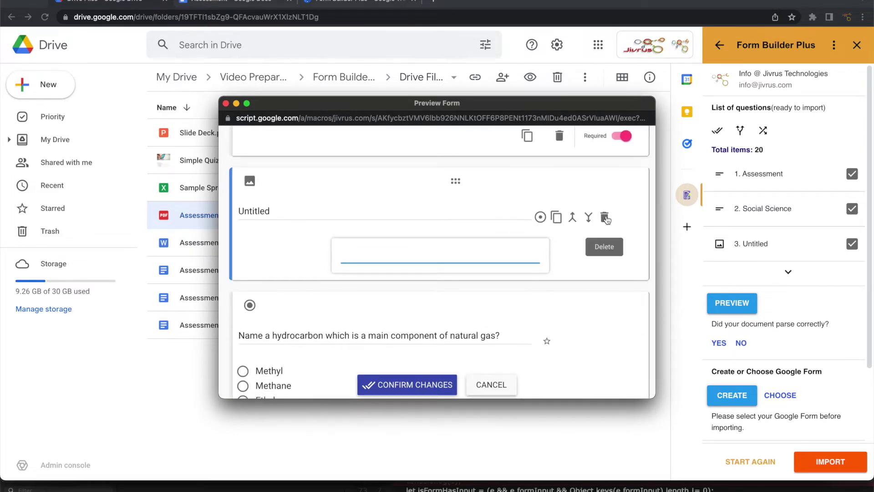
left_click(605, 216)
scroll(547, 269, "down", 3)
left_click(527, 273)
left_click(554, 363)
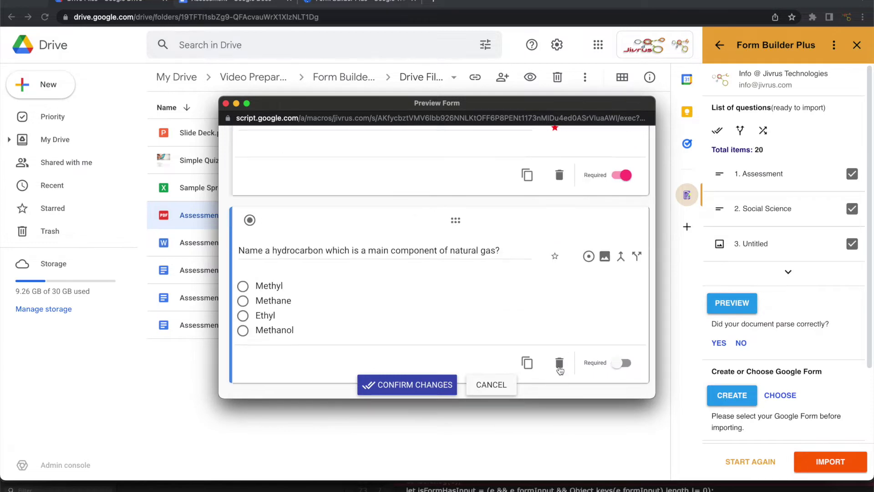
left_click(412, 385)
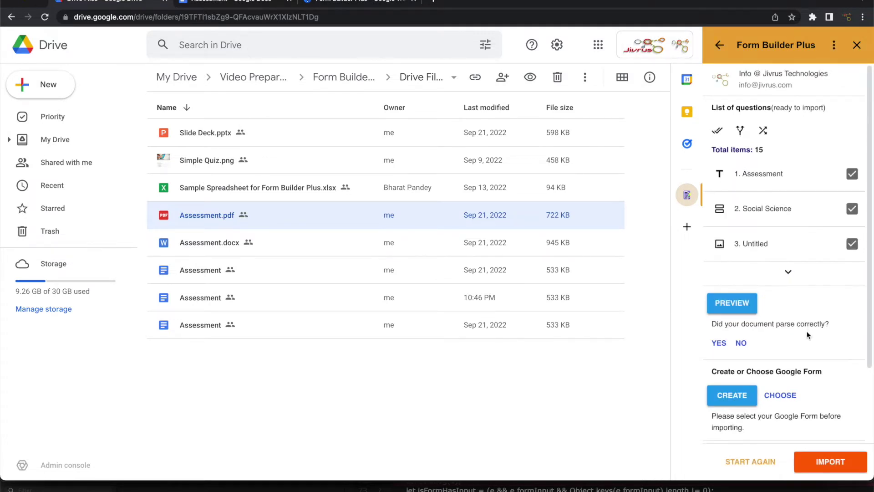
Step: Create a form named New Google Form, import the 15 questions, and open it in a new tab
left_click(750, 394)
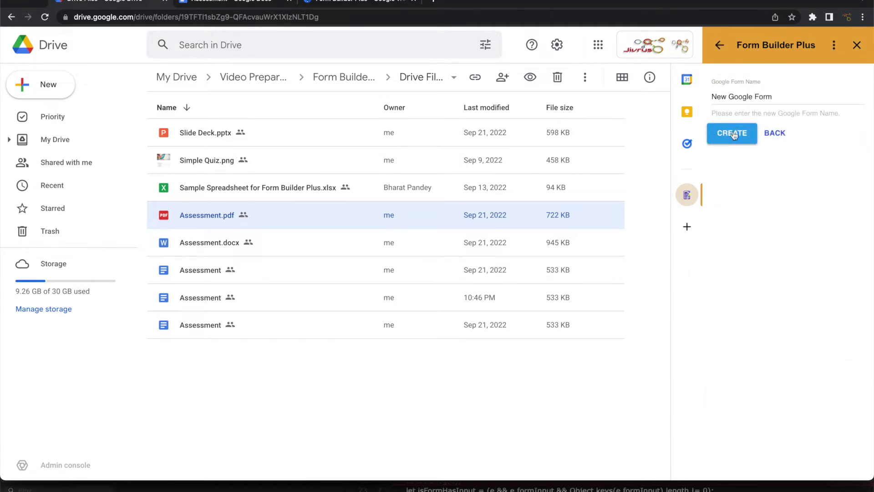
left_click(734, 134)
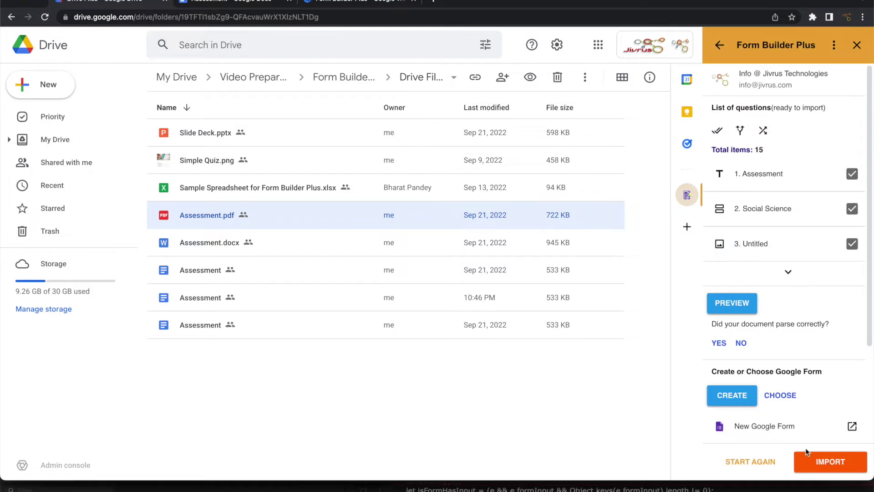
left_click(808, 451)
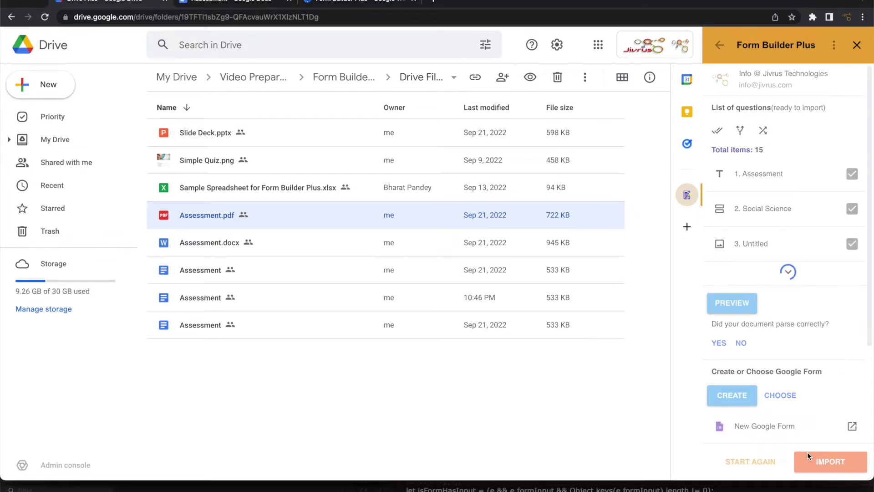
left_click(852, 210)
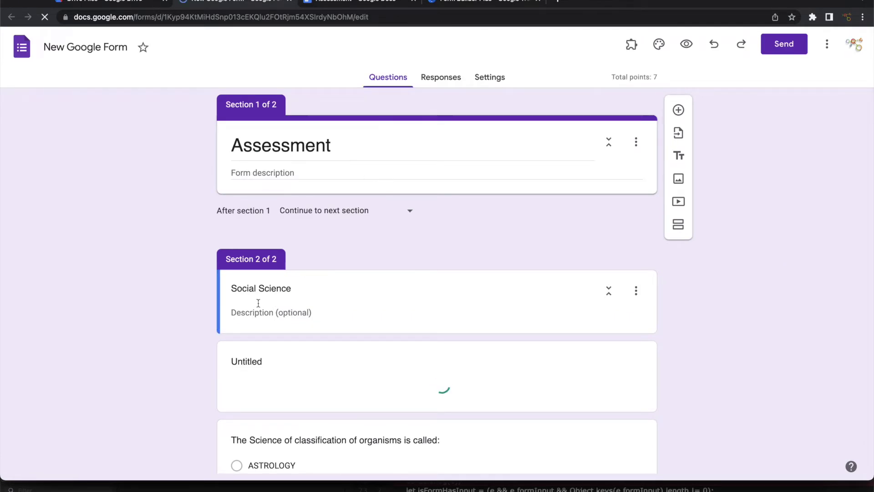
Step: Scroll through the imported Assessment form's questions, then return to the Drive folder tab
scroll(357, 308, "down", 3)
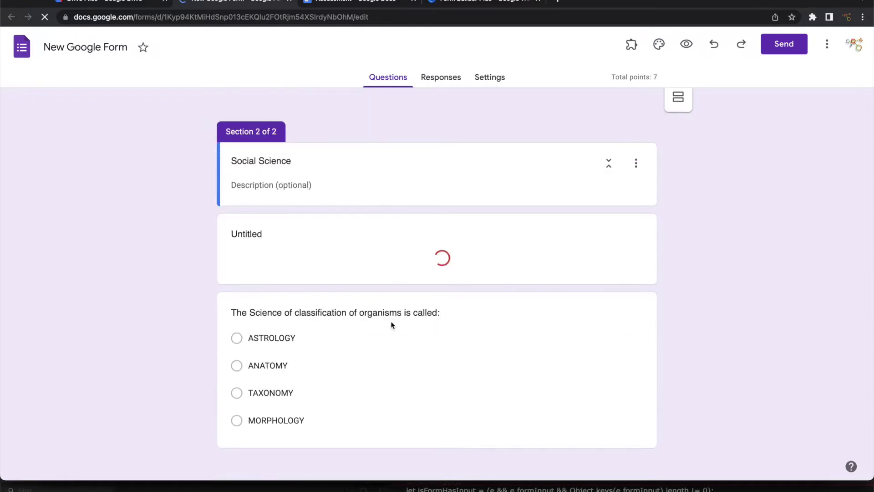
scroll(341, 330, "down", 6)
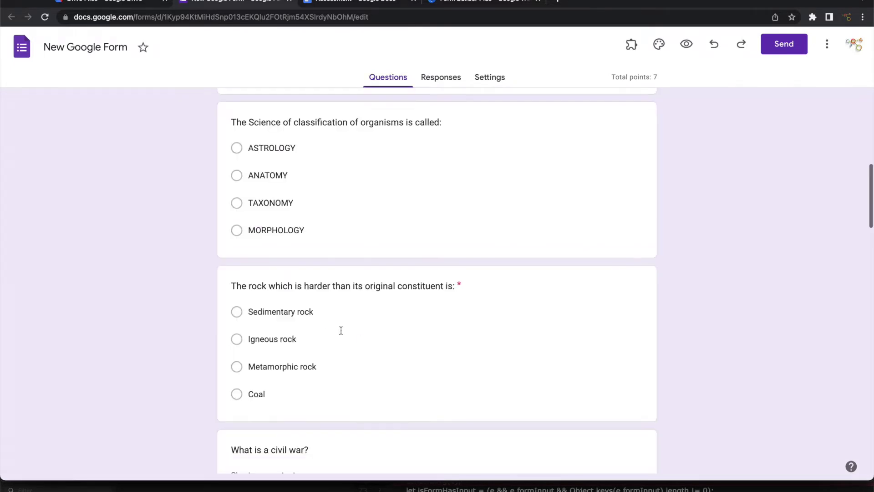
scroll(373, 346, "down", 5)
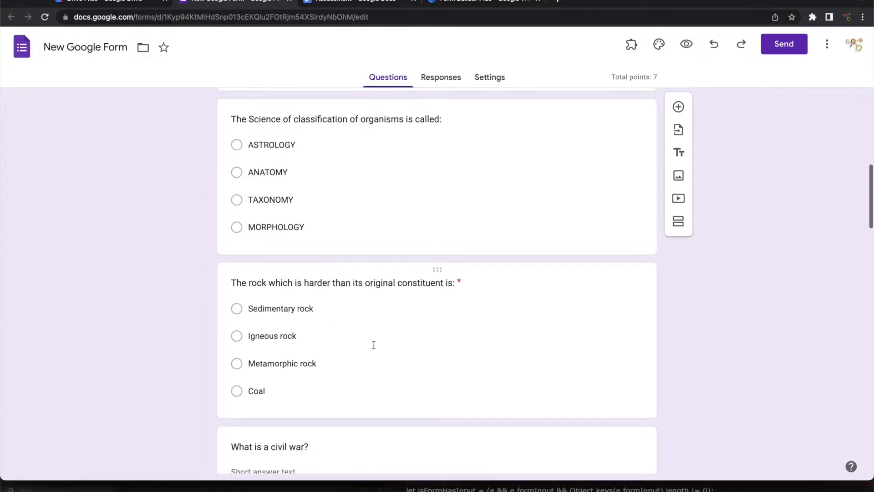
scroll(374, 346, "down", 10)
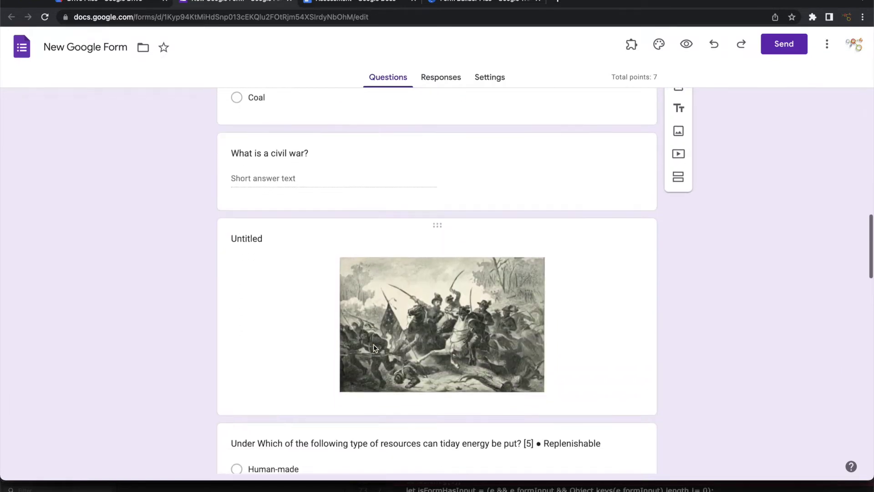
scroll(373, 347, "down", 7)
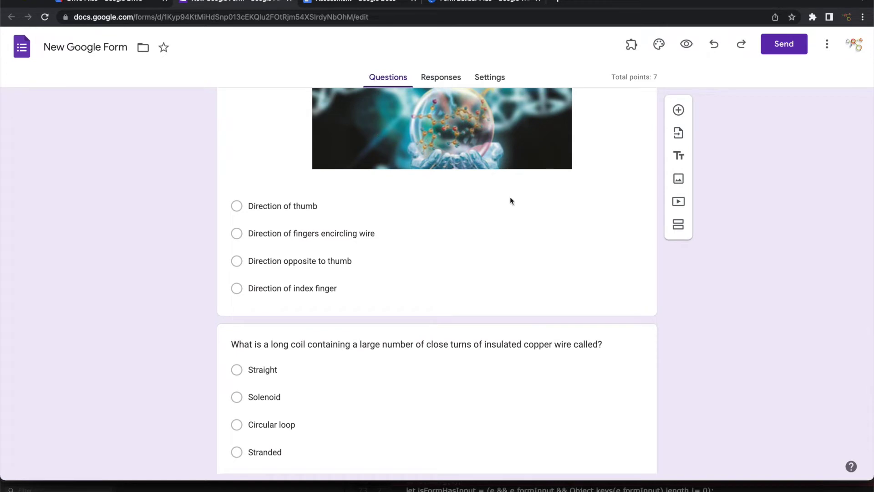
scroll(476, 292, "down", 10)
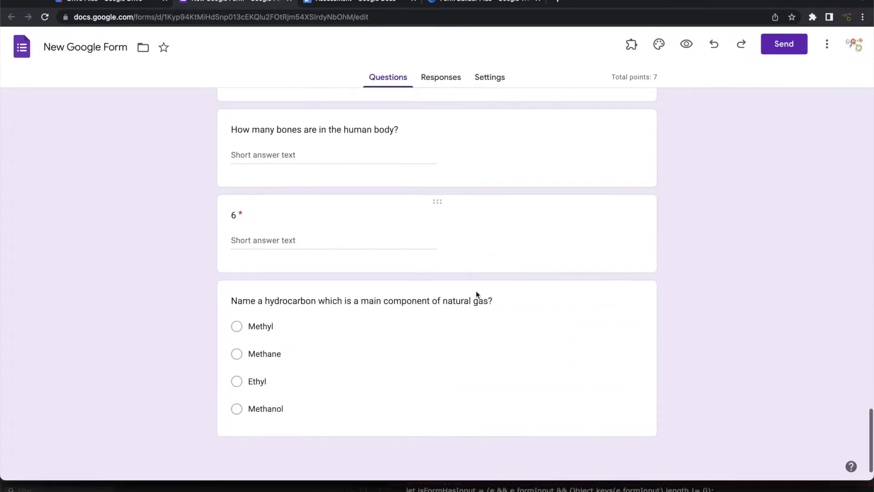
scroll(476, 291, "up", 20)
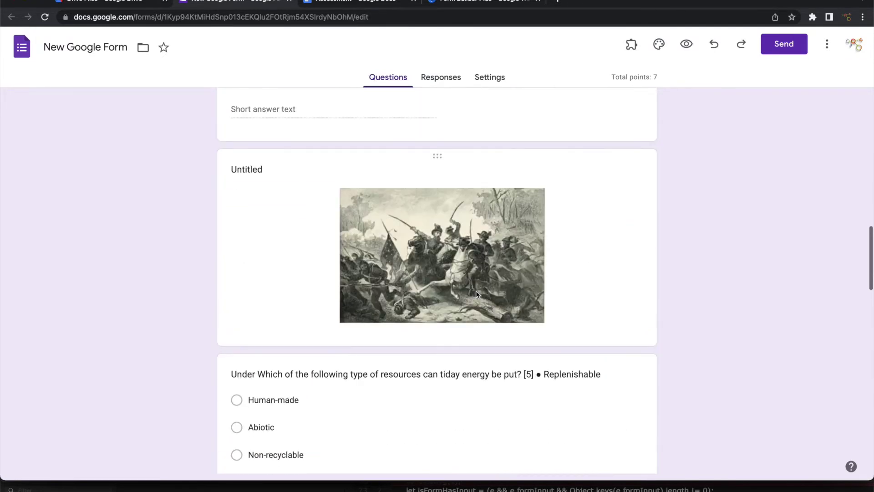
scroll(476, 291, "up", 15)
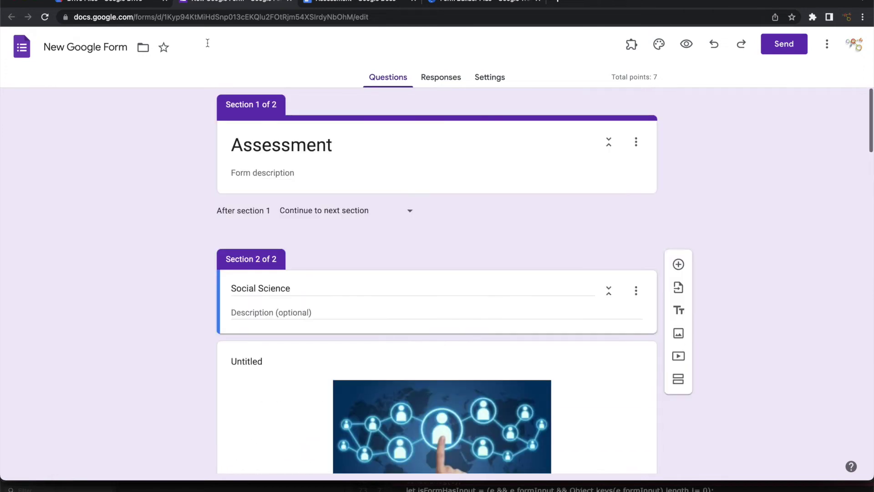
left_click(132, 2)
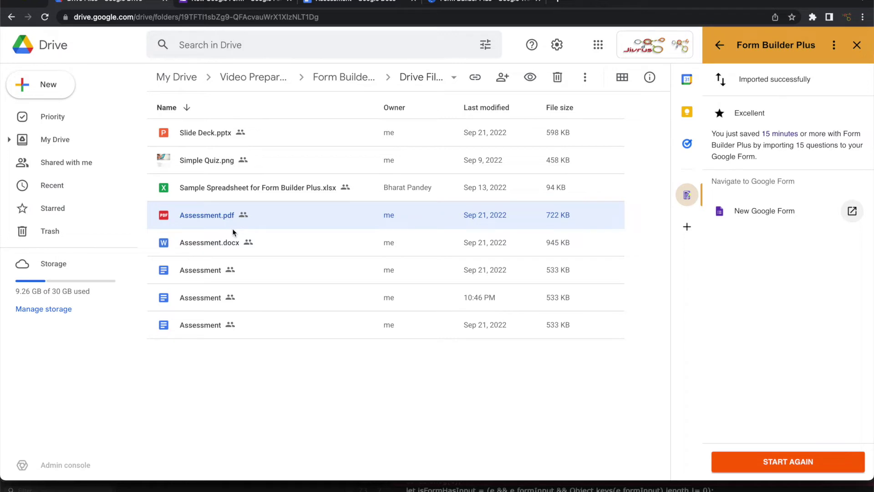
Step: Deselect Assessment.pdf by clicking empty space in the file list, resetting the add-on
left_click(286, 348)
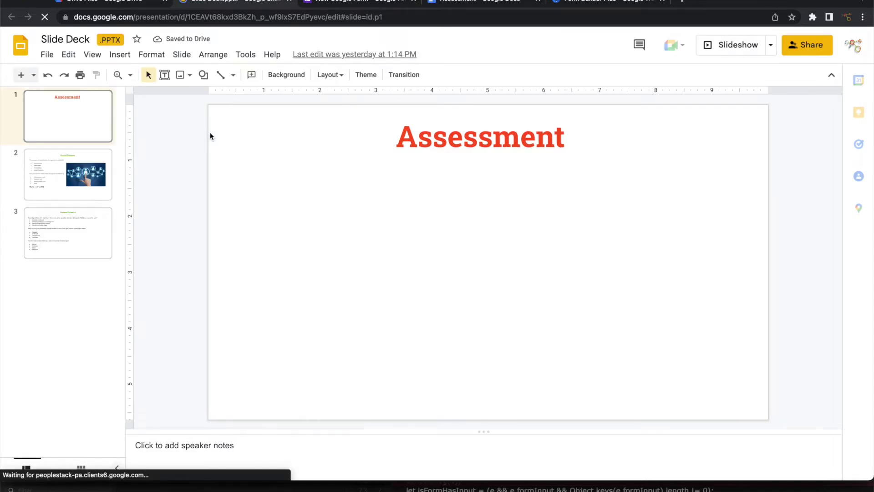
Step: Review the Assessment, Social Science and General Science slides, then go back to Drive
left_click(72, 177)
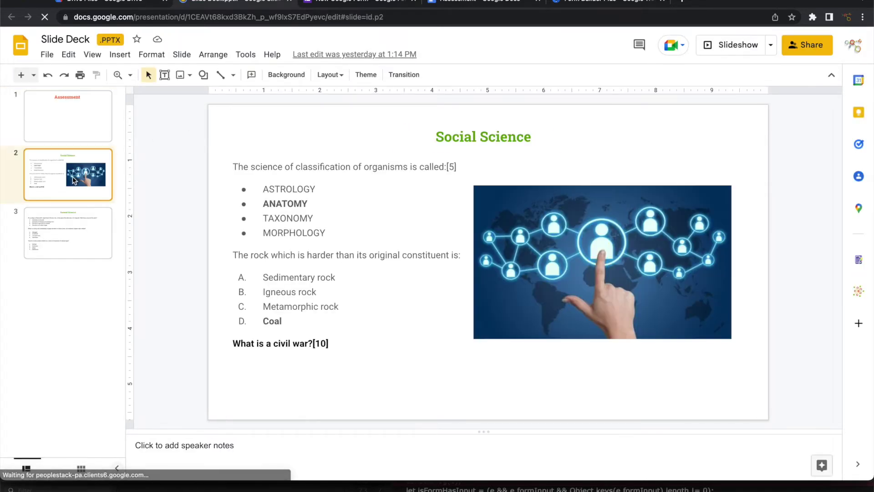
left_click(73, 239)
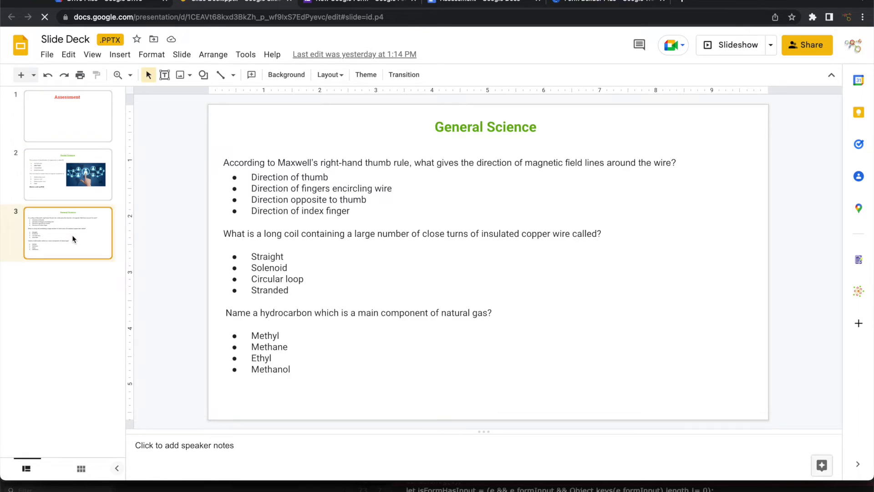
left_click(71, 185)
left_click(69, 112)
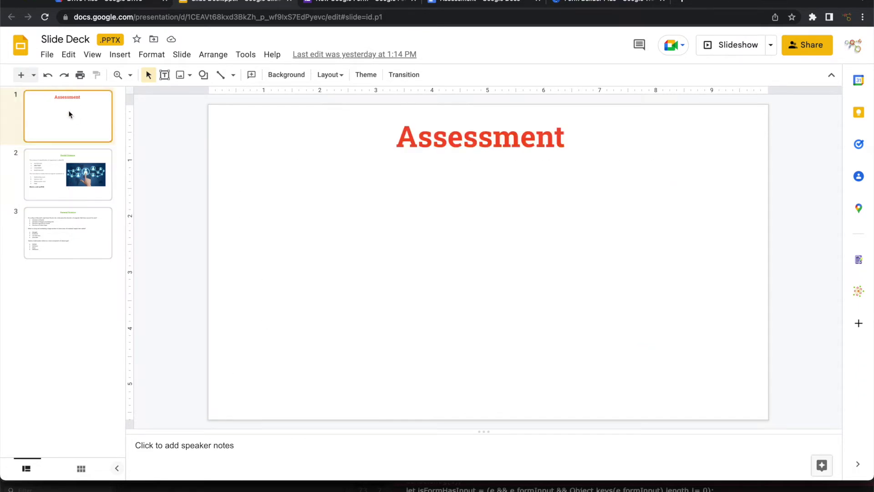
left_click(62, 178)
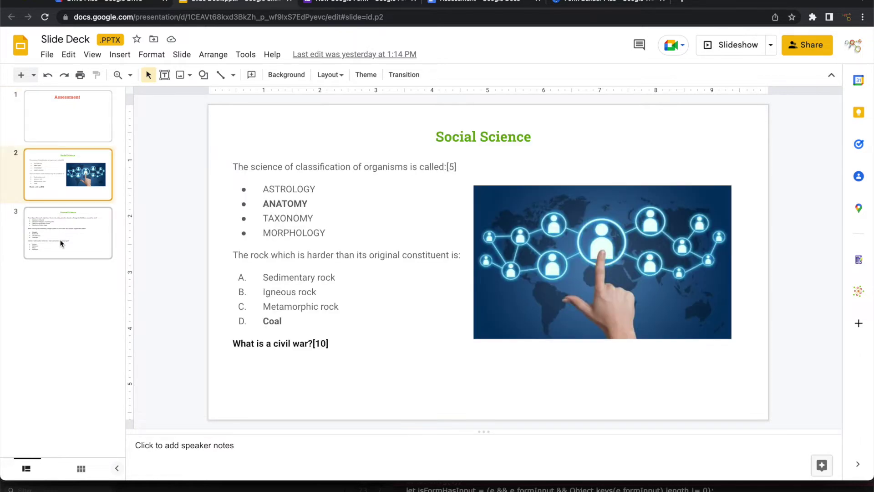
left_click(61, 244)
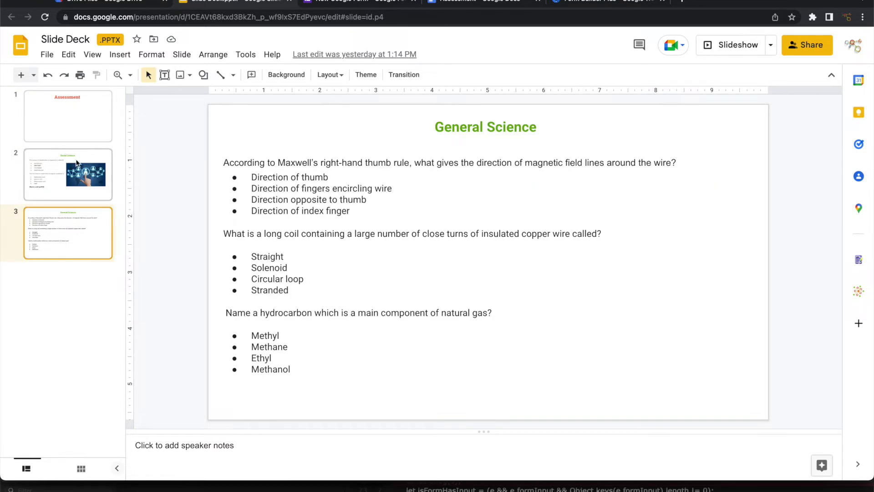
left_click(68, 122)
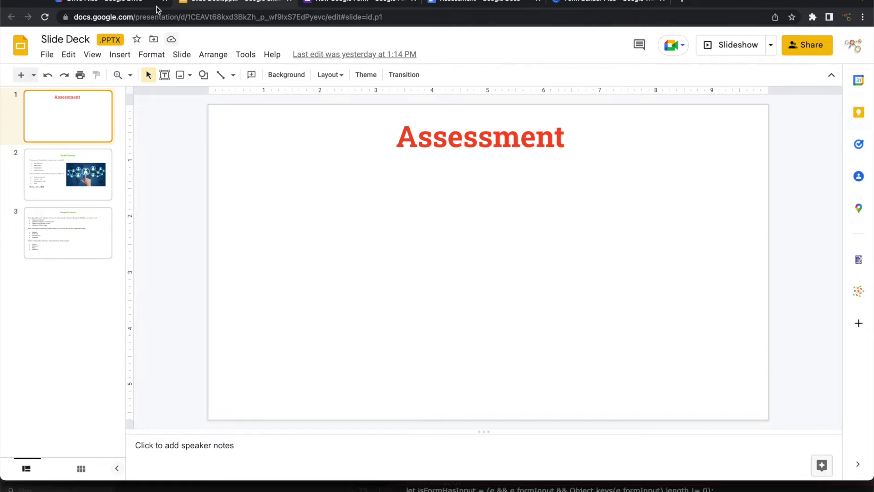
left_click(145, 4)
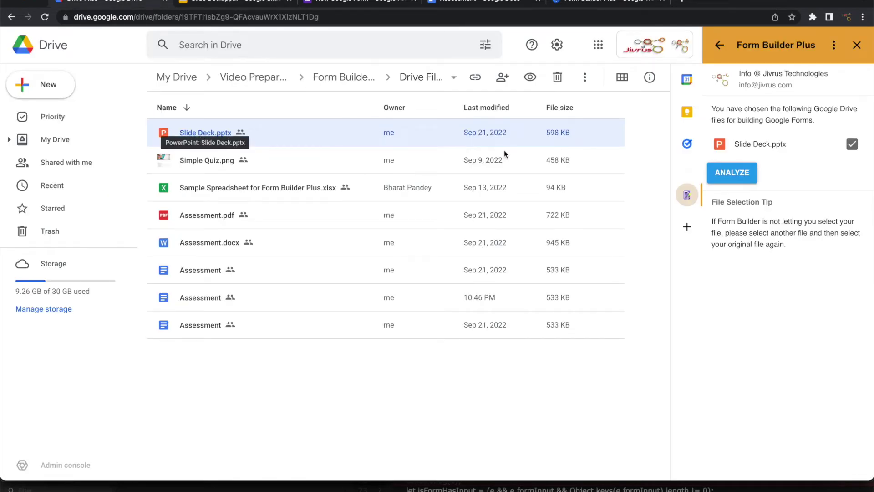
Step: Analyse Slide Deck.pptx and its native Slides copy into 10 importable questions
left_click(740, 173)
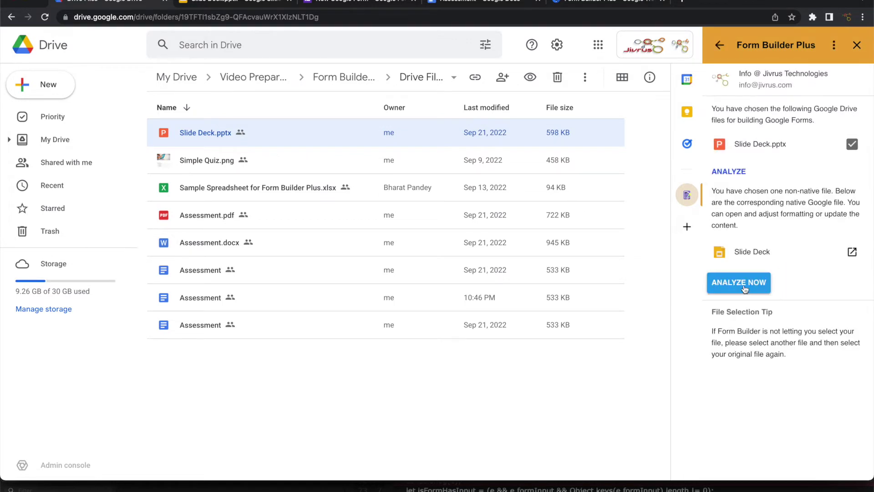
left_click(737, 281)
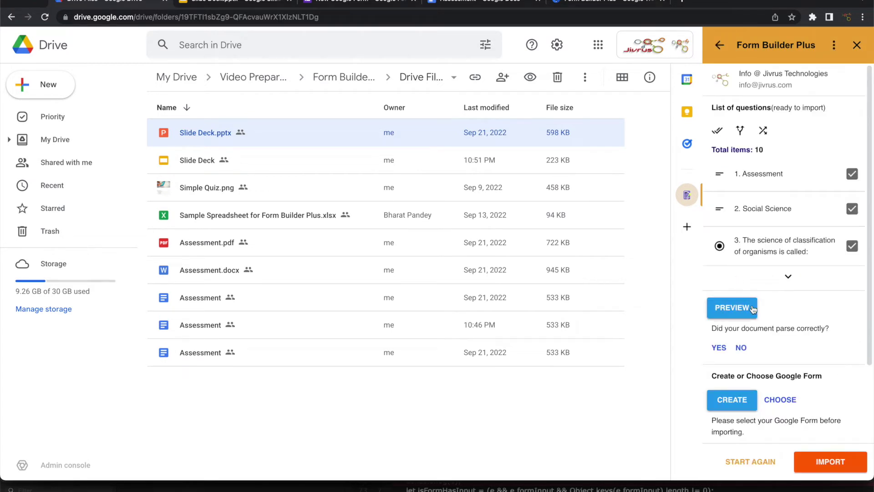
scroll(789, 276, "down", 3)
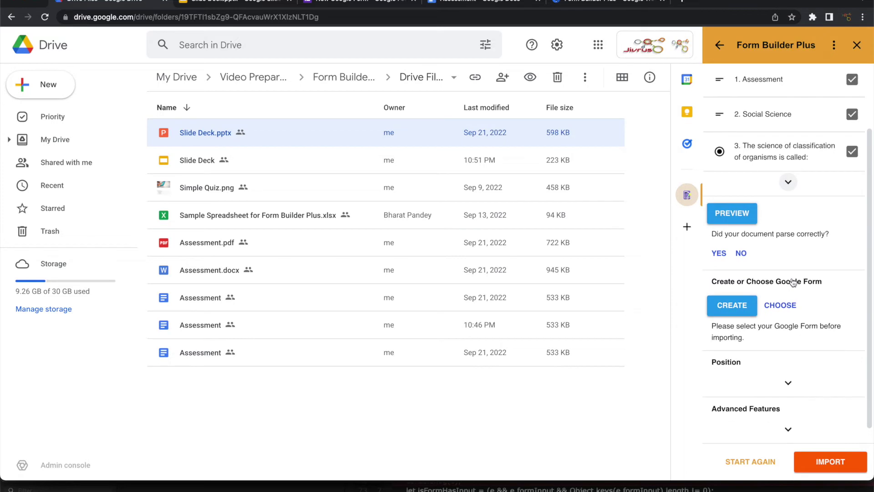
left_click(744, 214)
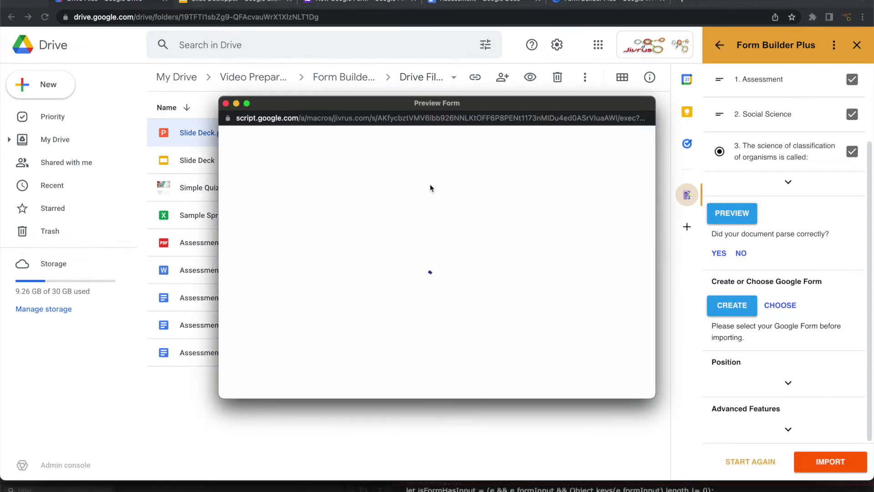
scroll(430, 188, "down", 15)
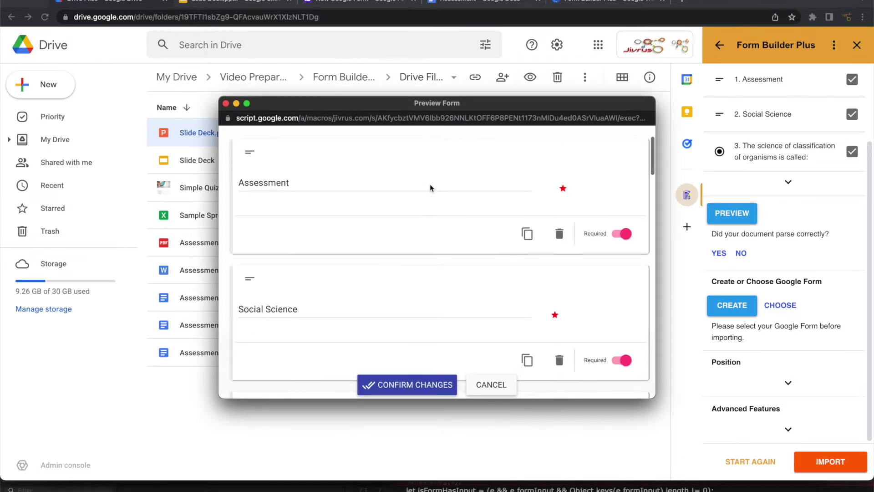
scroll(430, 187, "down", 15)
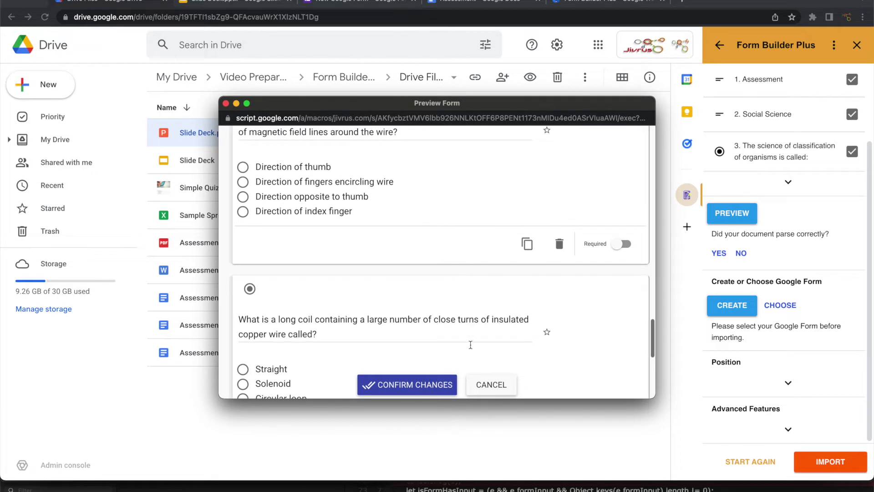
left_click(415, 390)
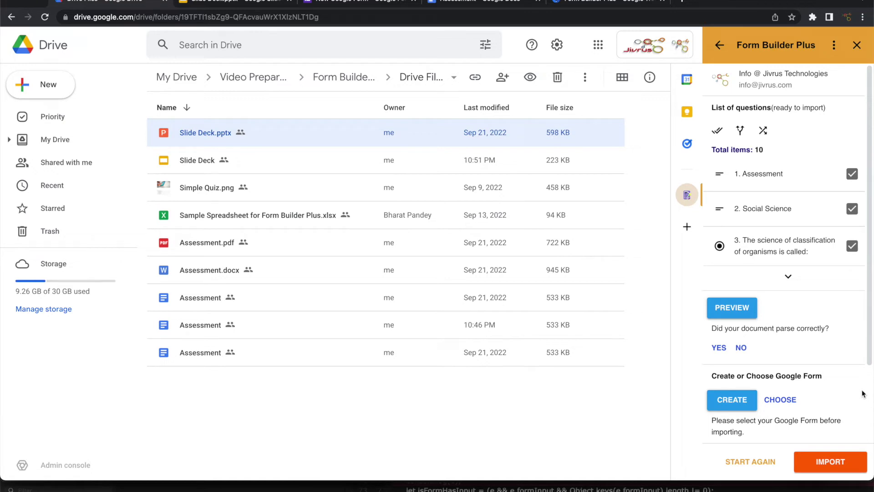
left_click(755, 462)
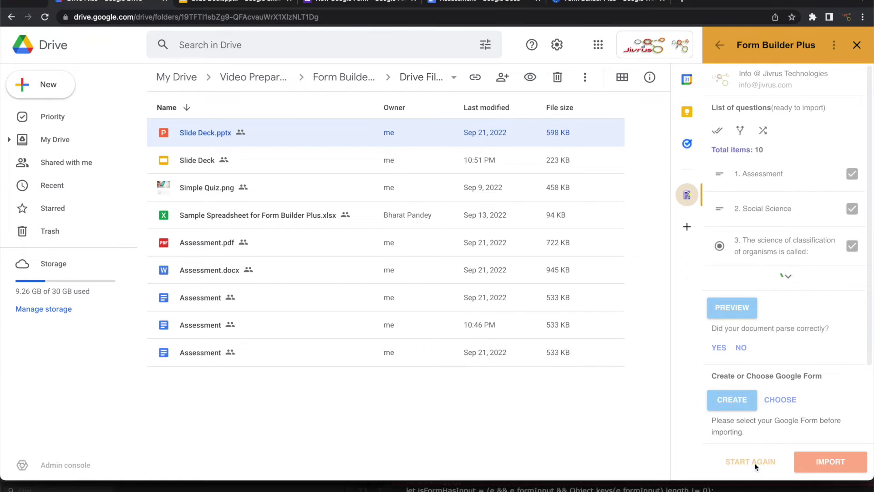
Step: Select and preview Simple Quiz.png, then analyse the image for questions
left_click(225, 190)
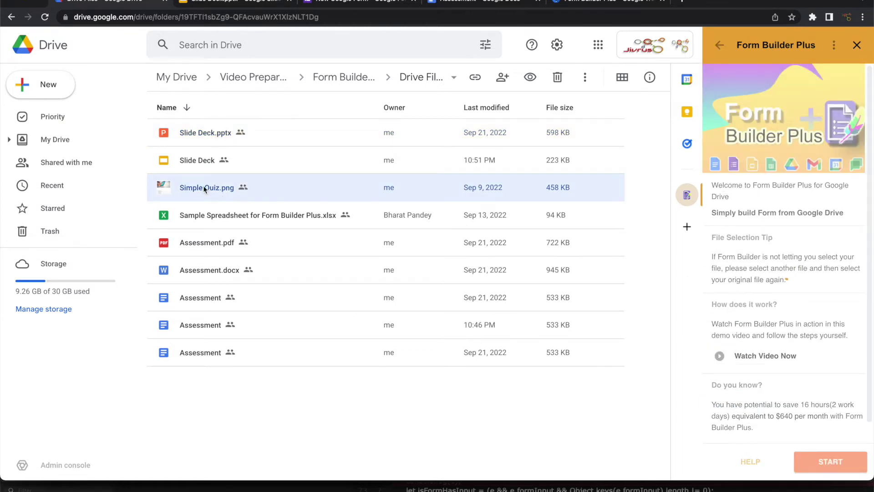
double_click(203, 186)
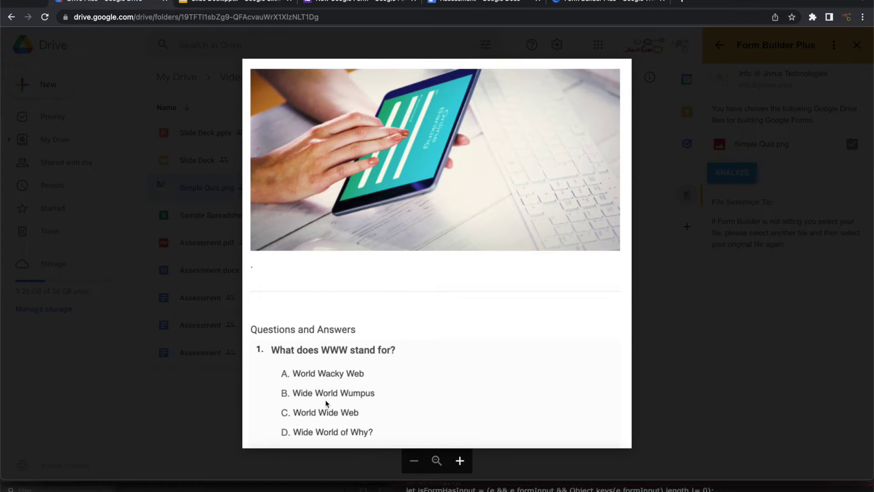
key("Escape")
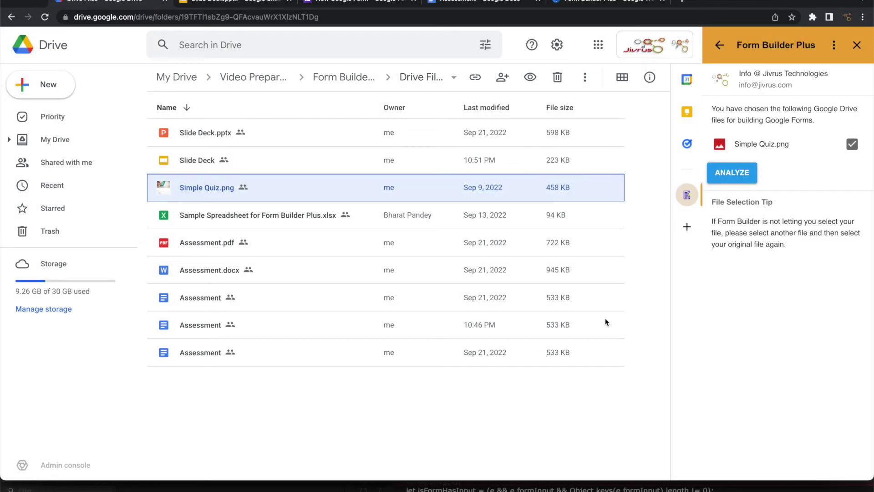
left_click(739, 172)
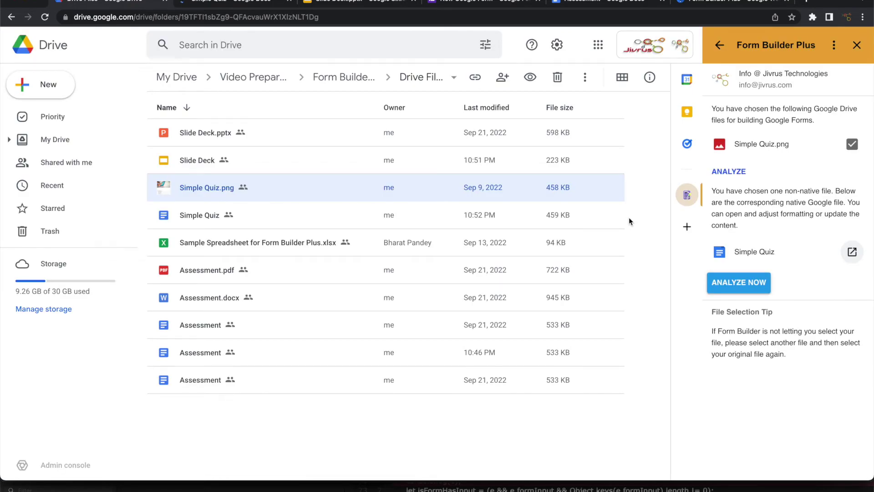
Step: Analyze the converted Simple Quiz document into 3 items and open the parsed form preview
left_click(738, 288)
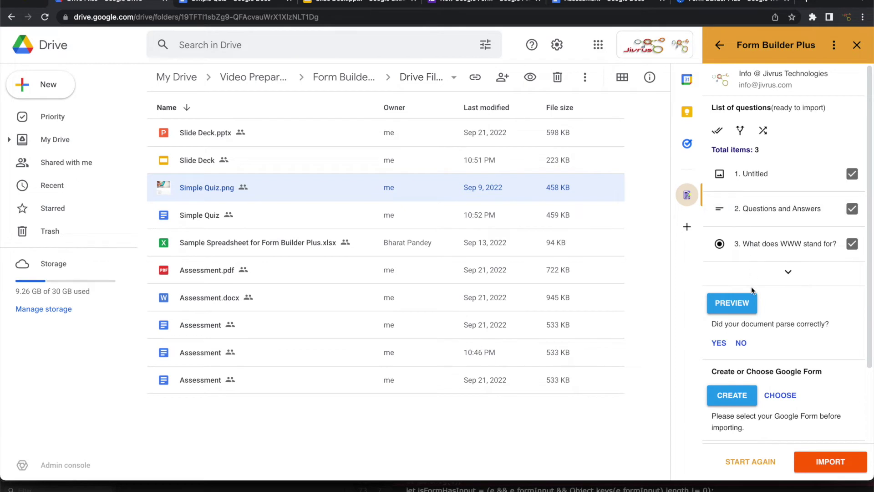
left_click(741, 306)
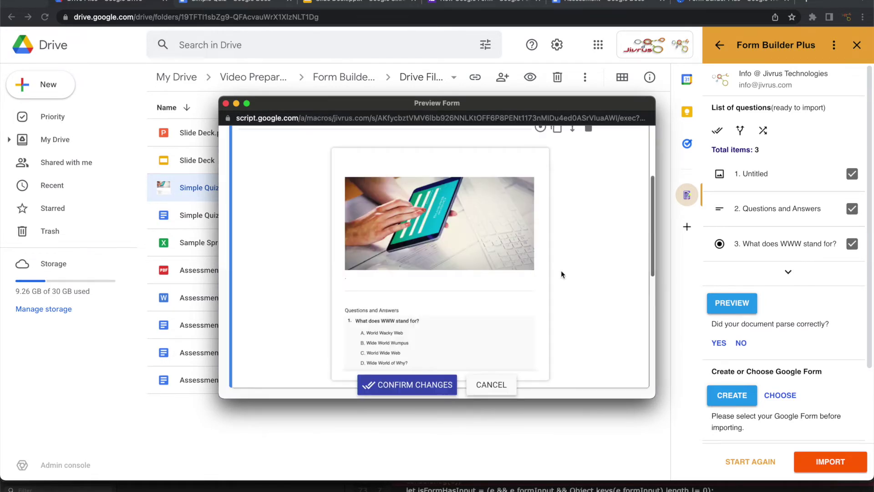
Step: Delete the Untitled image item from the parsed Simple Quiz preview
scroll(561, 269, "down", 1)
scroll(561, 270, "up", 3)
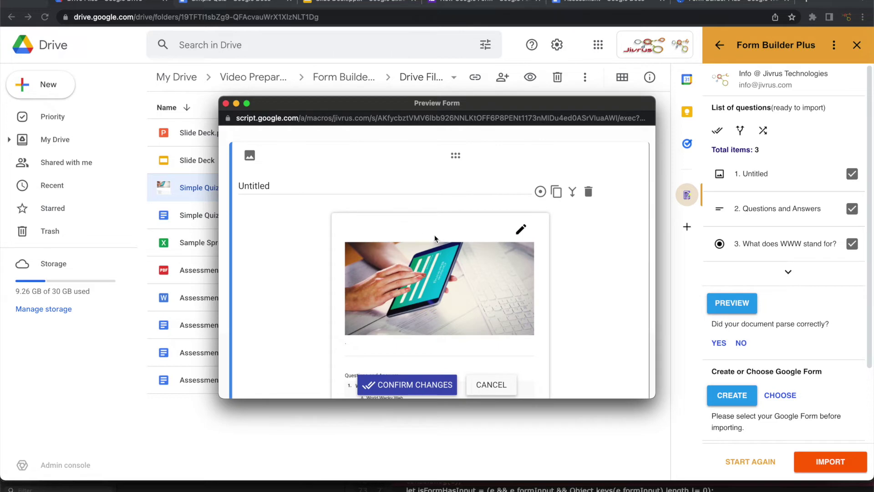
scroll(441, 247, "down", 5)
scroll(440, 247, "up", 6)
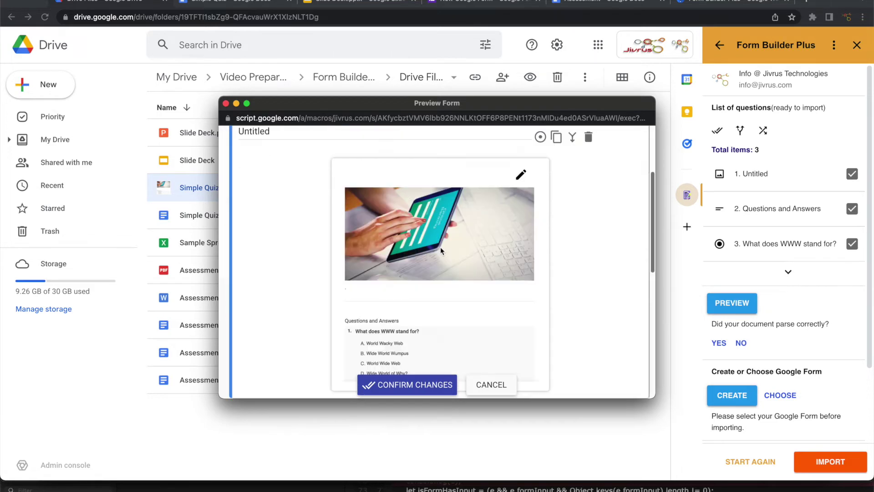
left_click(589, 233)
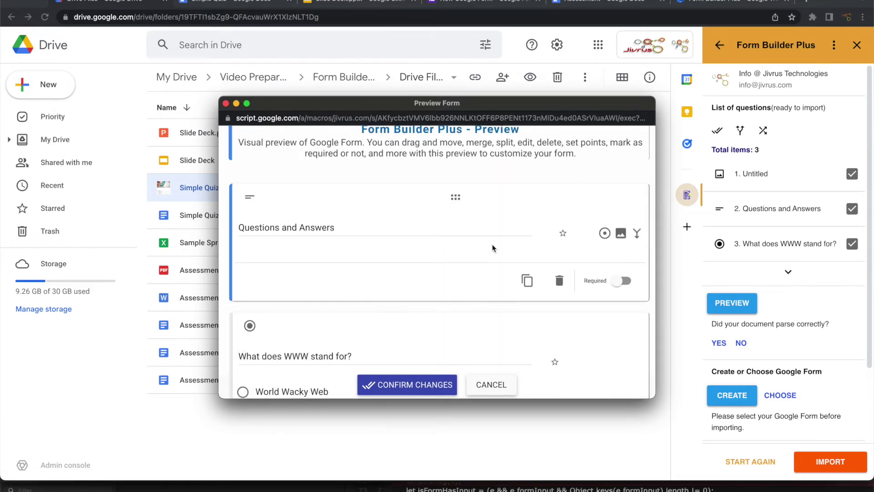
Step: Change the Questions and Answers item to a Title and confirm the preview changes
scroll(318, 178, "down", 2)
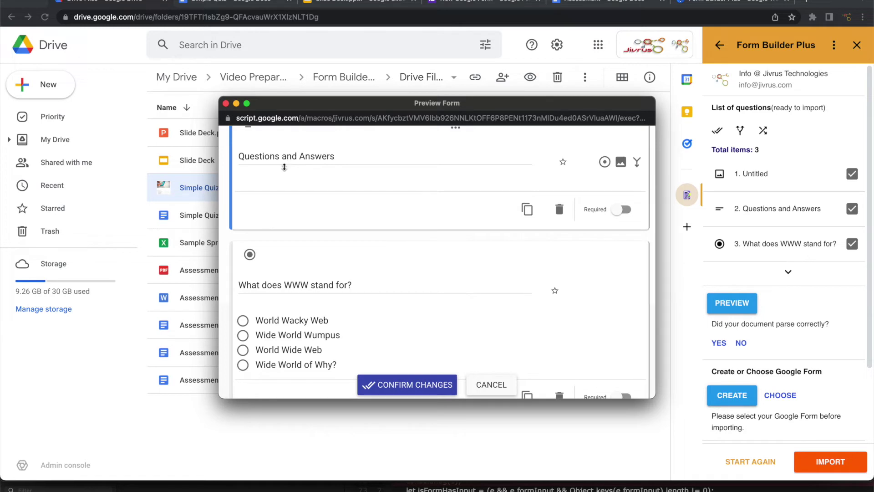
scroll(284, 167, "up", 2)
left_click(250, 193)
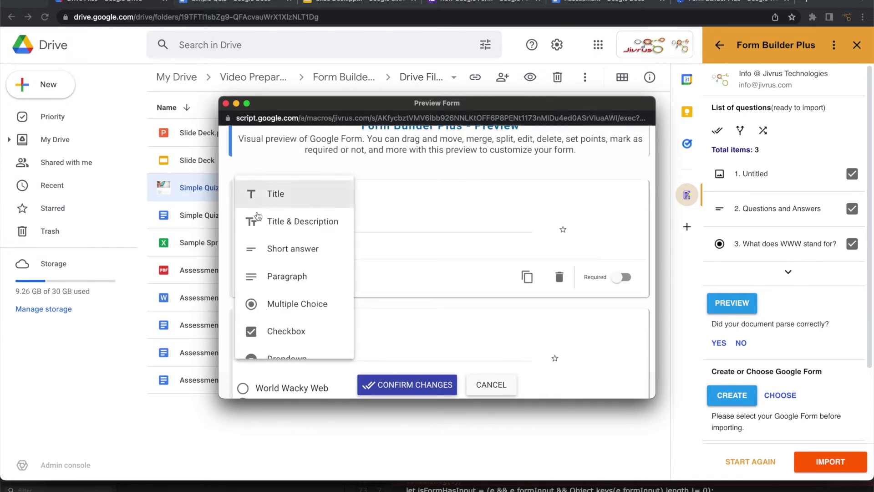
left_click(273, 197)
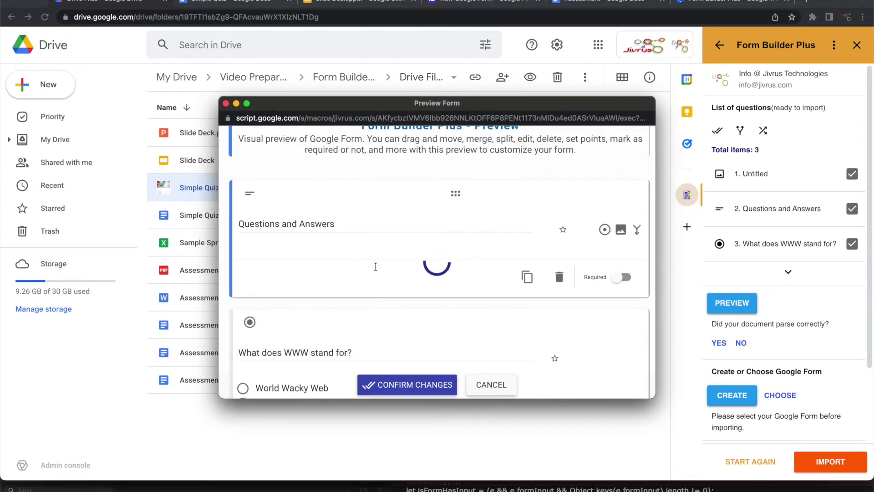
scroll(376, 267, "down", 3)
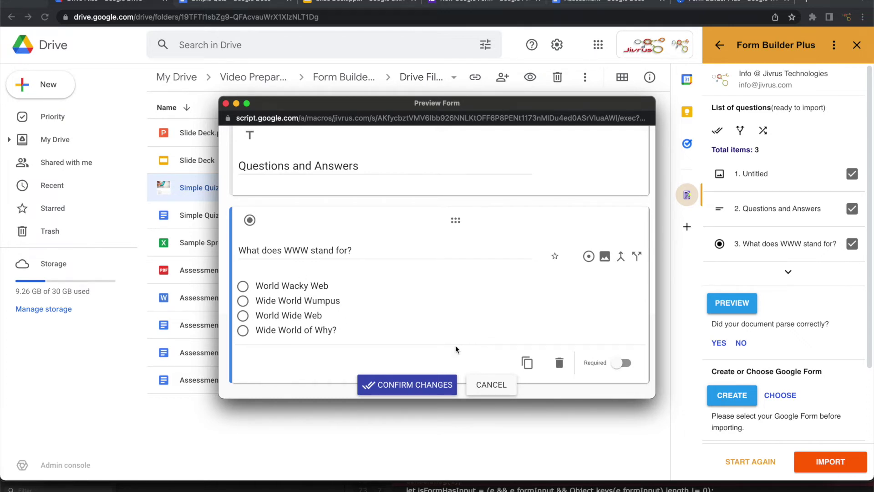
left_click(435, 382)
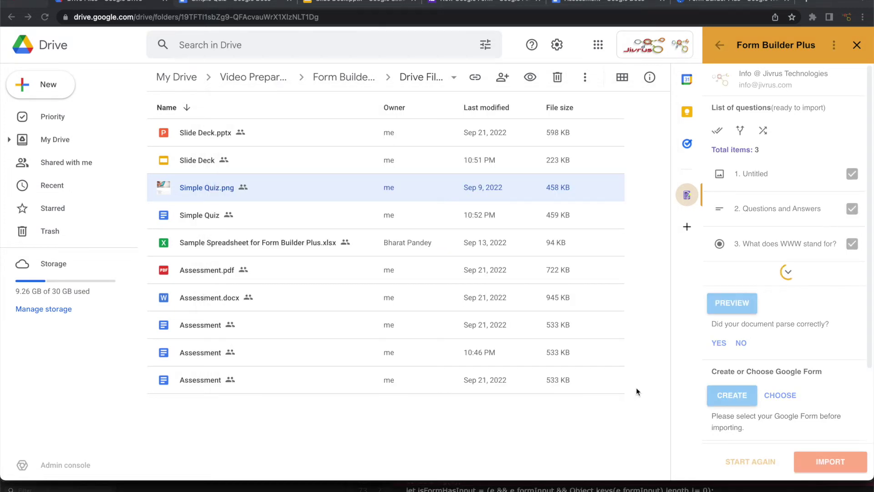
Step: Create a form named New Google Form and import the 2 parsed Simple Quiz items
left_click(745, 368)
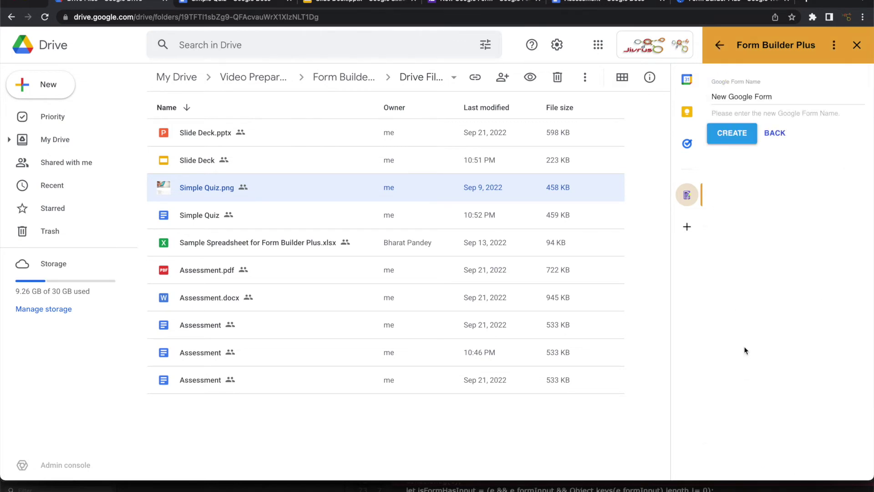
left_click(737, 132)
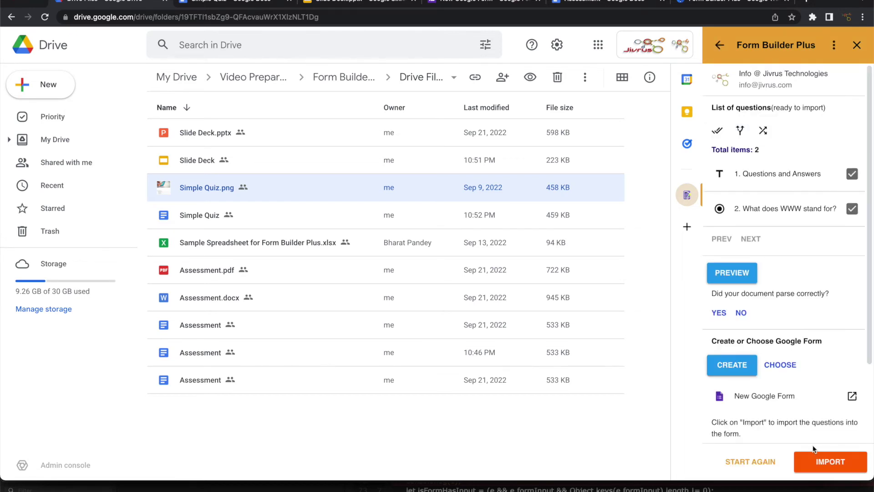
left_click(821, 461)
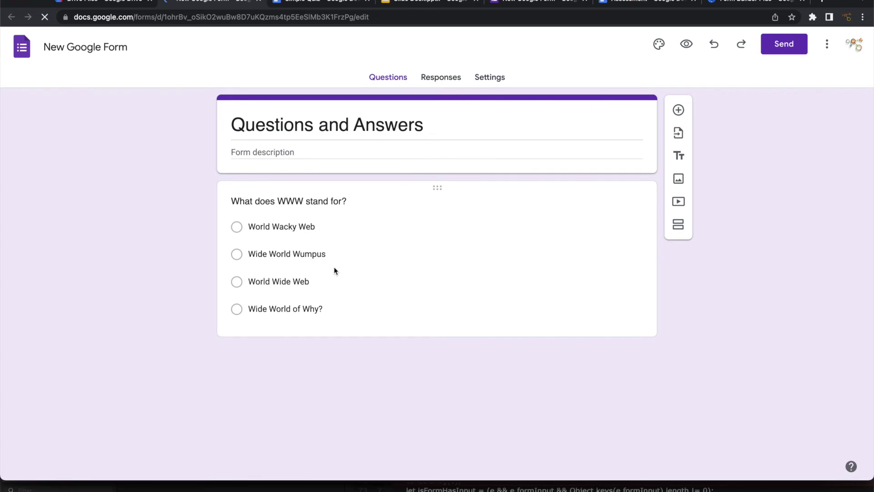
Step: Switch from New Google Form back to the Drive folder tab with Ctrl+Shift+Tab
key("ctrl+shift+Tab")
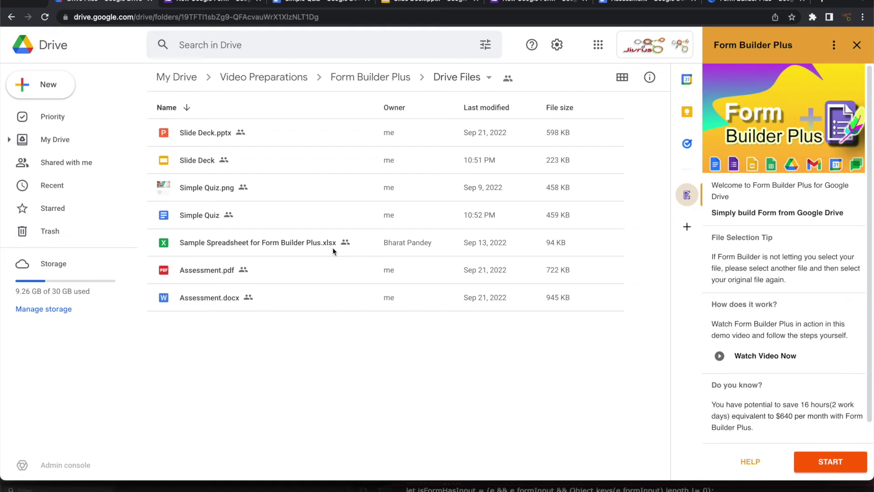
Step: Select the sample spreadsheet .xlsx, restart Form Builder Plus, and tick it for analysis
left_click(254, 243)
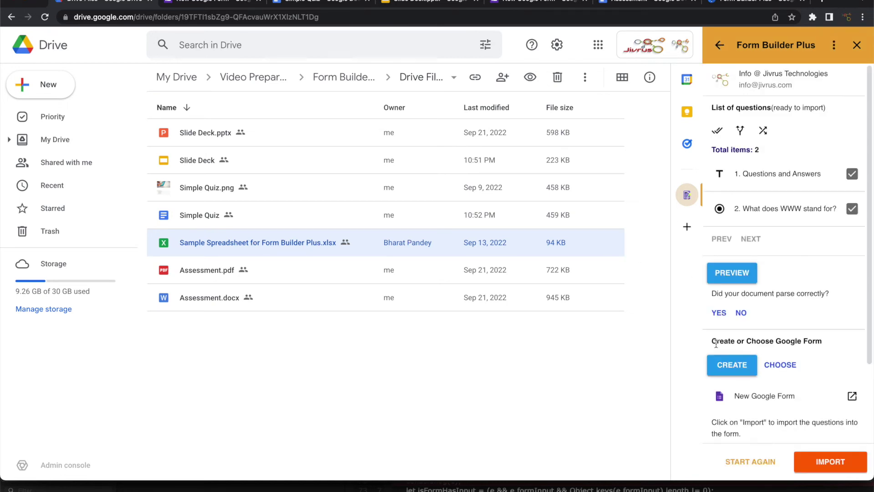
left_click(751, 464)
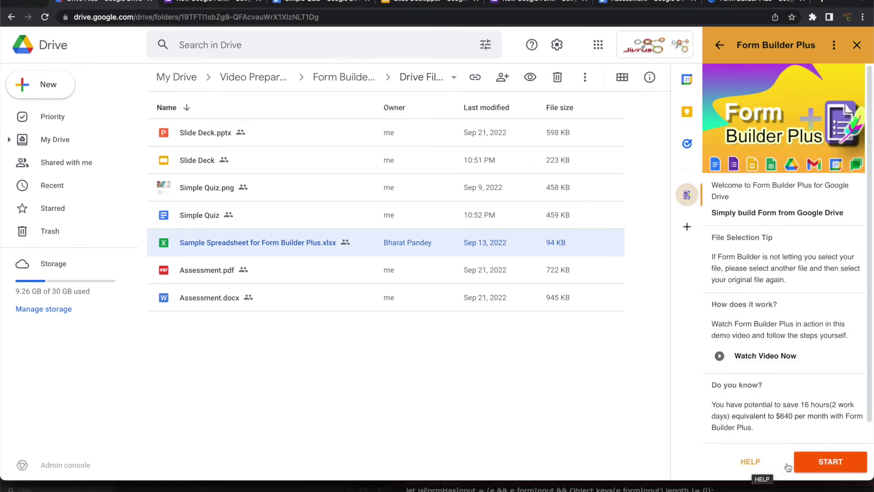
left_click(822, 463)
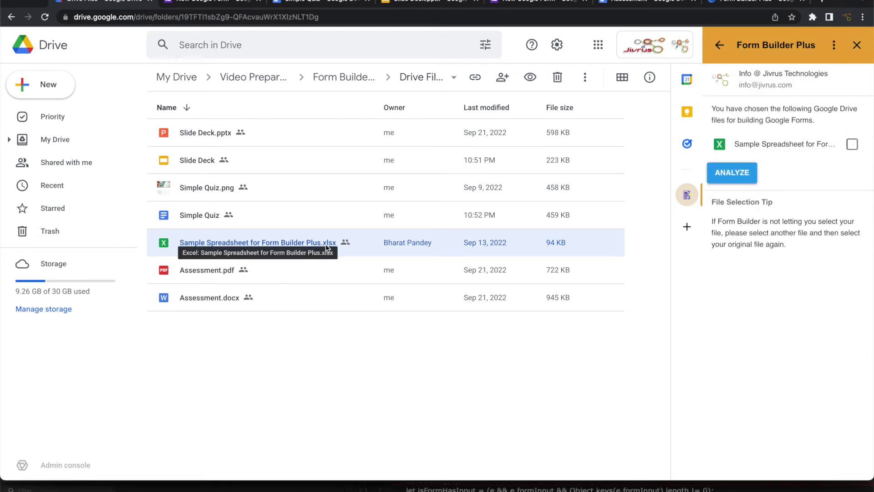
left_click(737, 174)
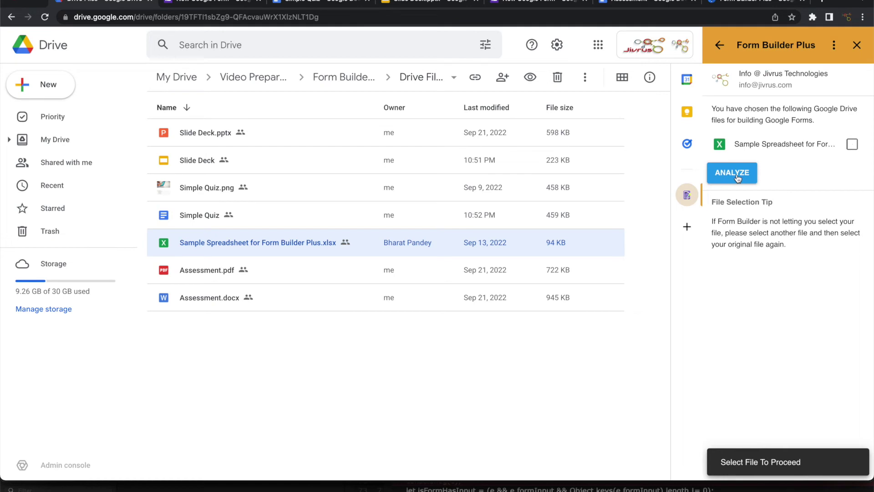
left_click(852, 144)
left_click(741, 177)
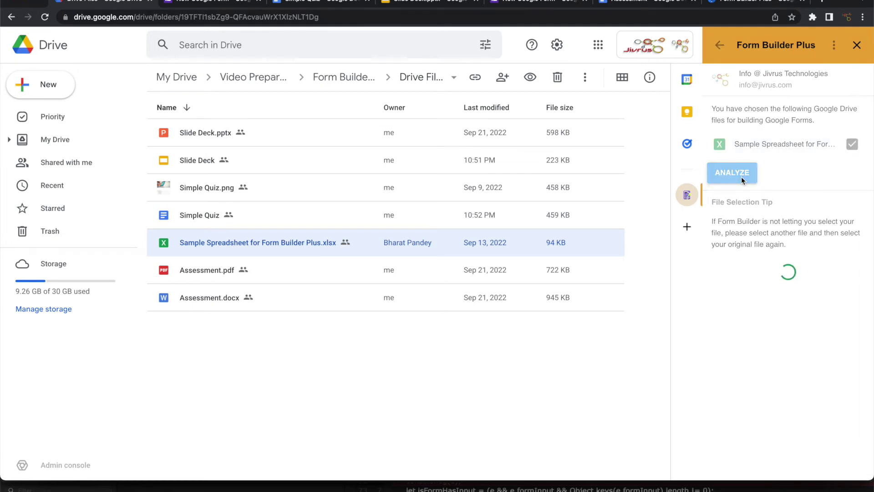
Step: Analyze the converted sheet, review its column mappings, then deselect the file
left_click(741, 281)
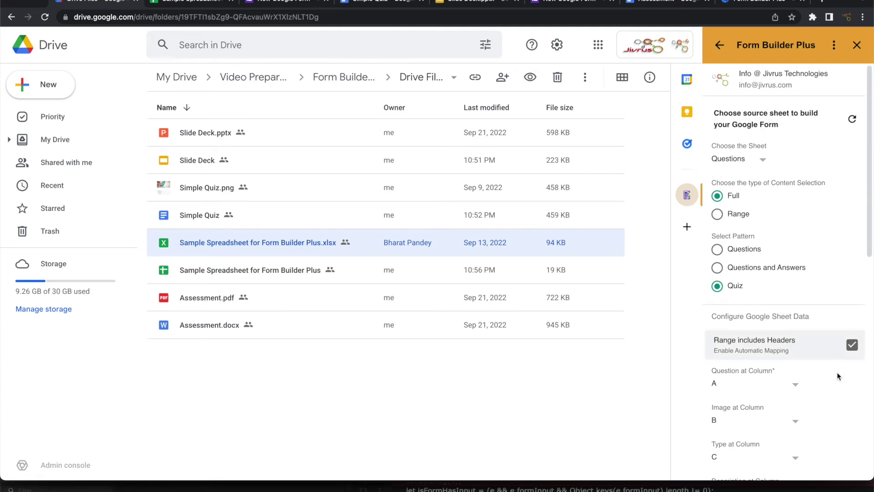
scroll(826, 396, "down", 2)
scroll(827, 395, "down", 8)
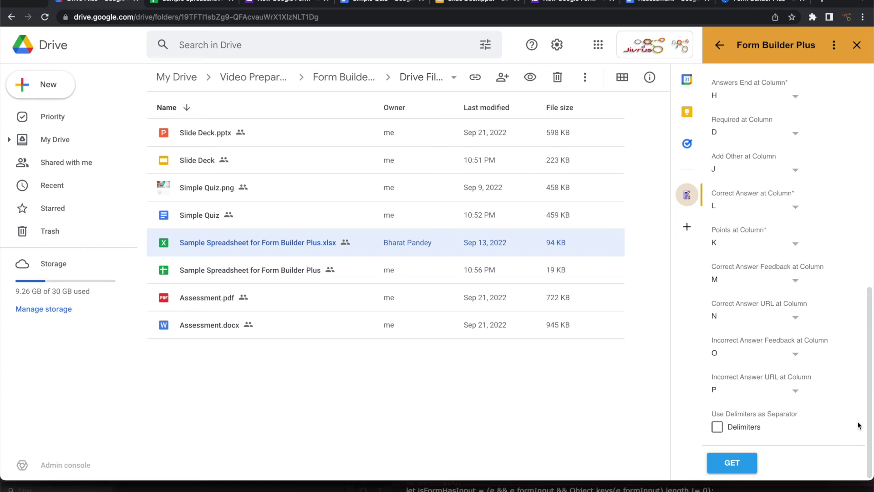
left_click(301, 401)
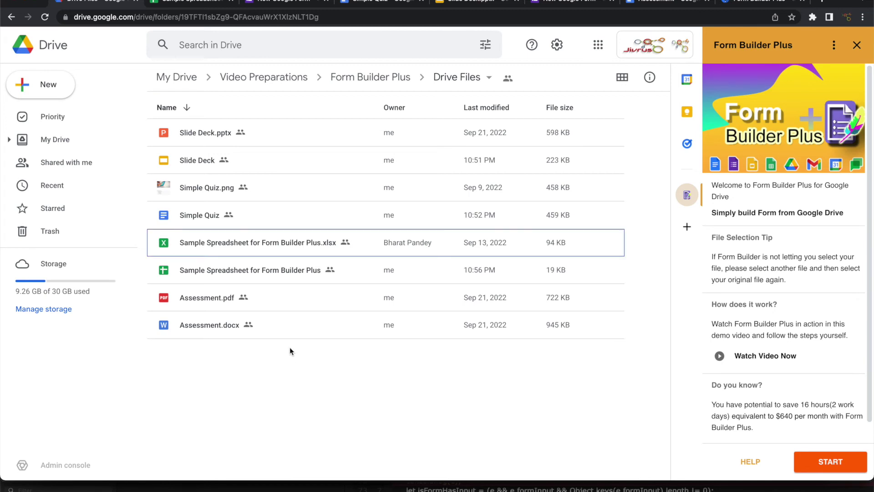
Step: Select all files in the folder and analyze them together into 53 importable items
key("super+a")
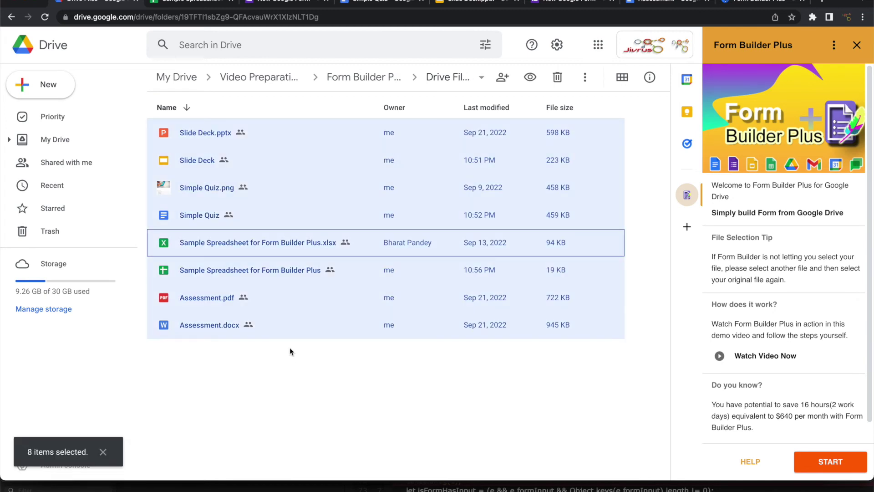
left_click(823, 461)
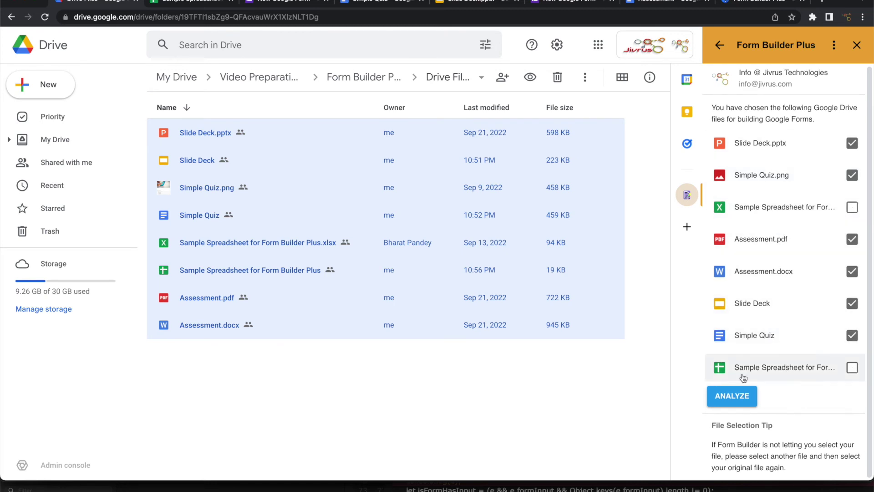
left_click(735, 398)
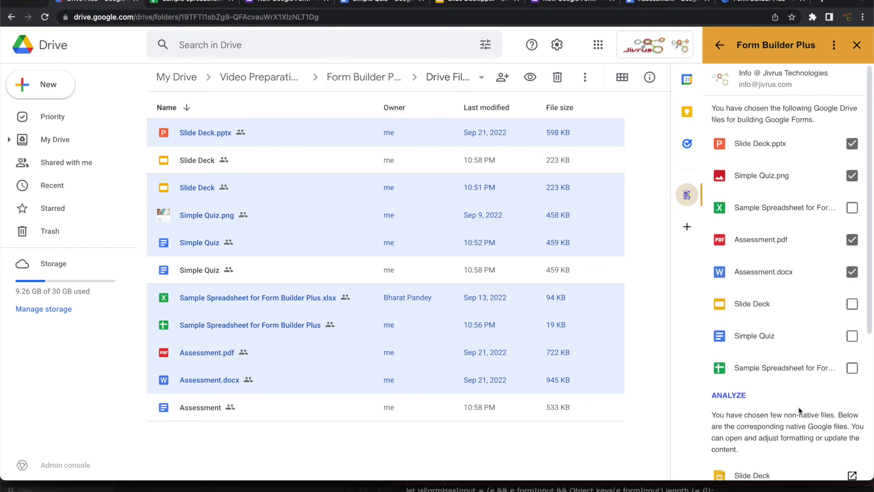
scroll(799, 410, "down", 5)
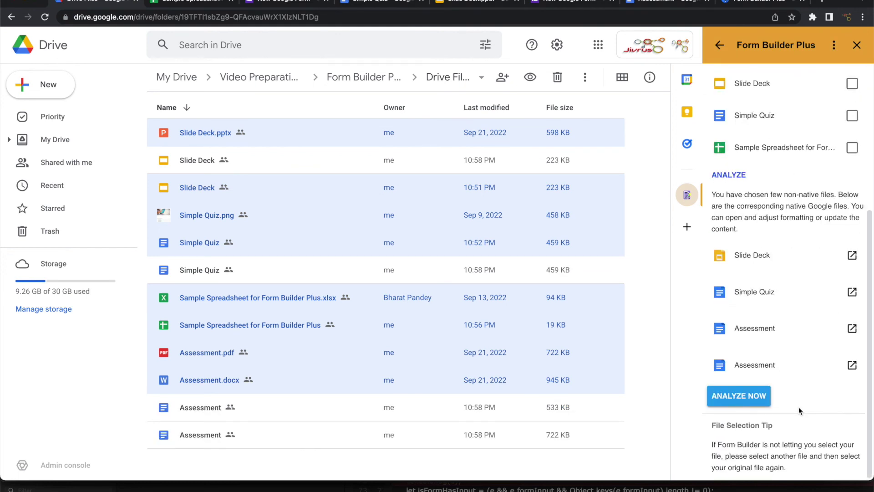
left_click(740, 397)
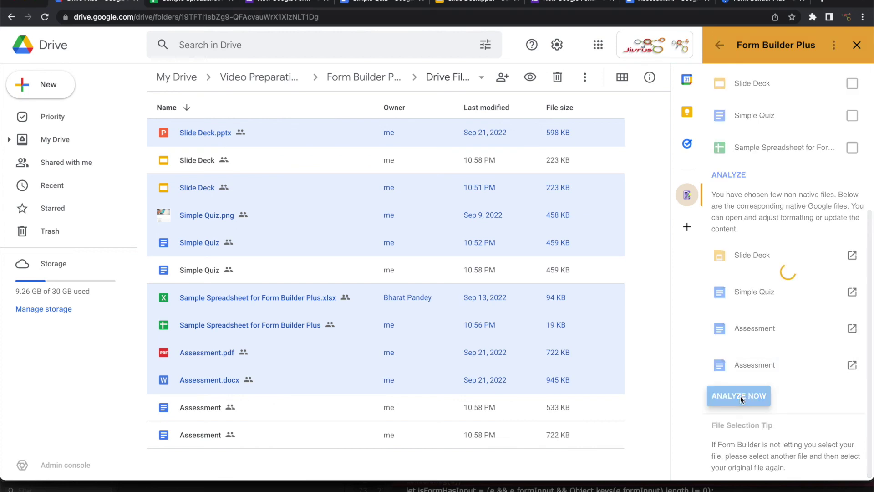